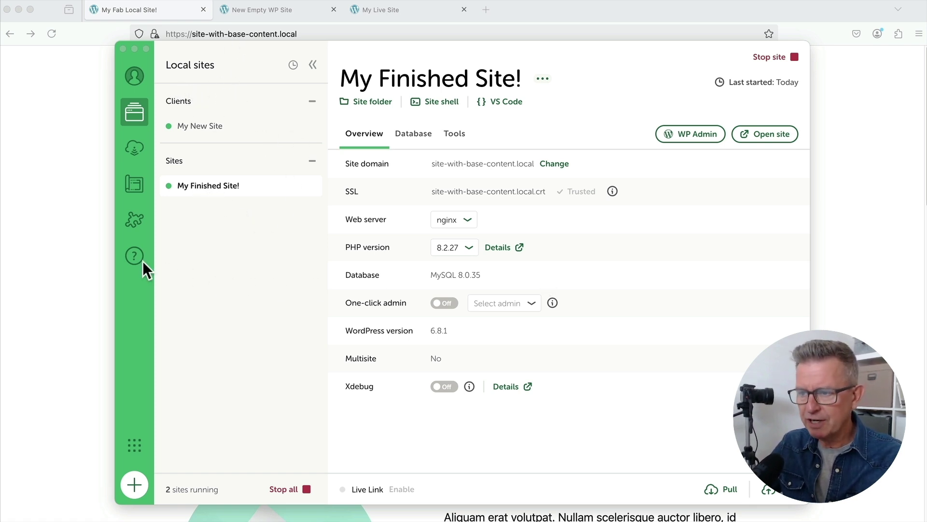
# Step: After checking My Finished Site! in Local, bring Firefox forward showing site-with-base-content.local
pyautogui.press('super+Tab')
pyautogui.press('super+Tab')
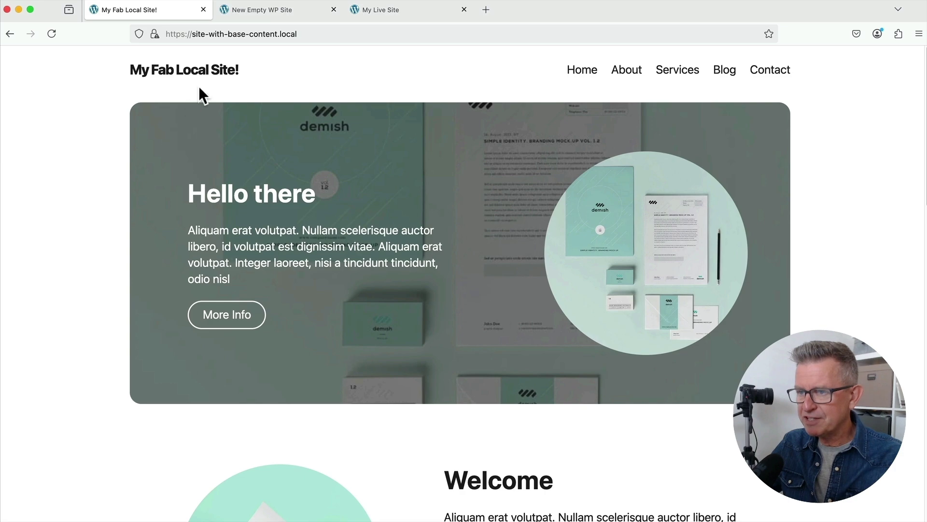
# Step: Look over the local site's Blog page and then its home page
pyautogui.click(723, 72)
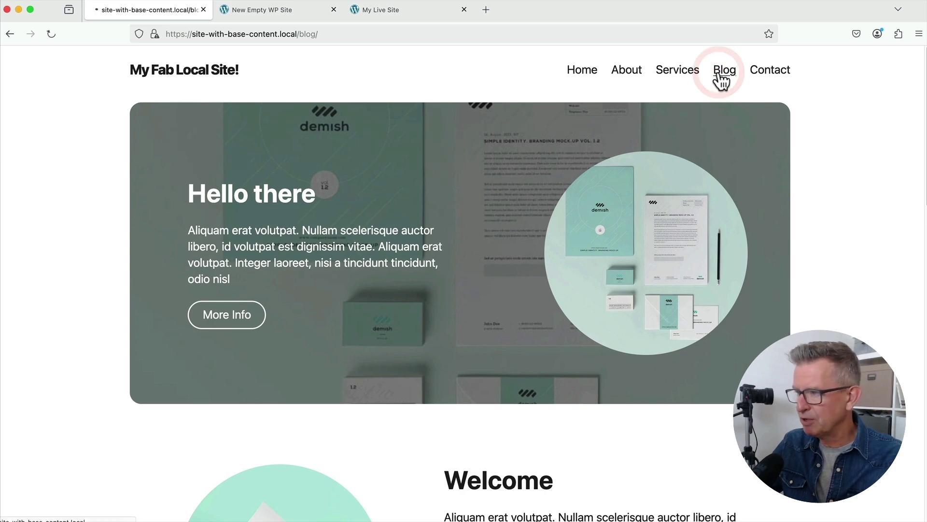
pyautogui.press('super+Left')
pyautogui.scroll(-5, 425, 222)
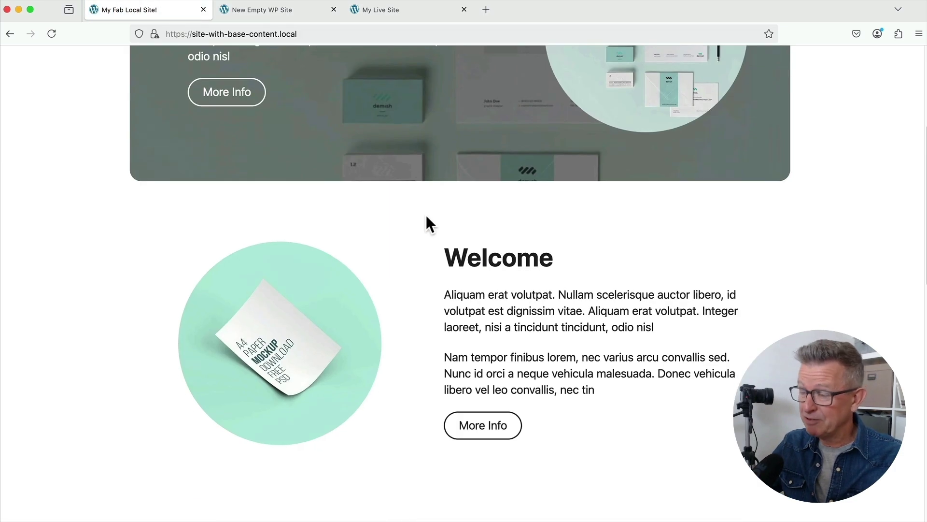
pyautogui.scroll(-2, 427, 223)
pyautogui.scroll(5, 426, 215)
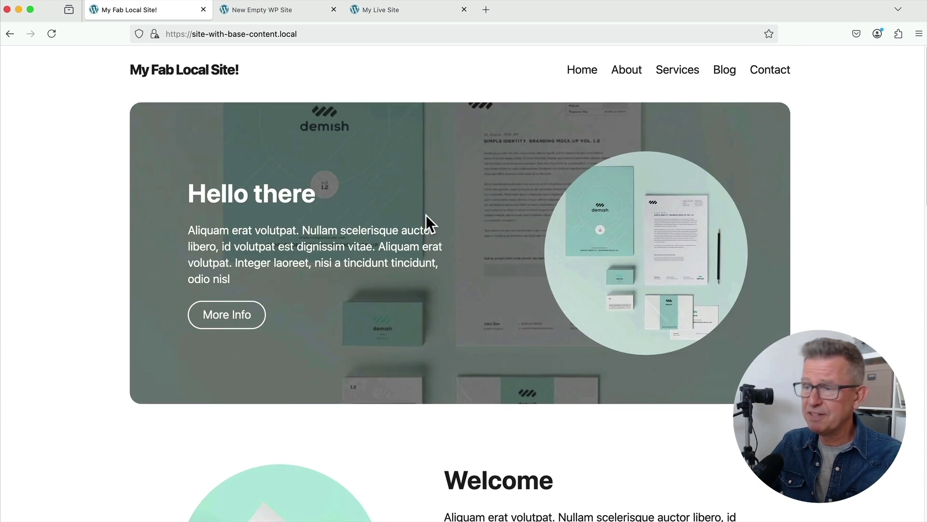
# Step: Check the New Empty WP Site's web address and open its Sample Page
pyautogui.moveTo(350, 35); pyautogui.dragTo(289, 16)
pyautogui.click(289, 15)
pyautogui.click(273, 33)
pyautogui.click(257, 33)
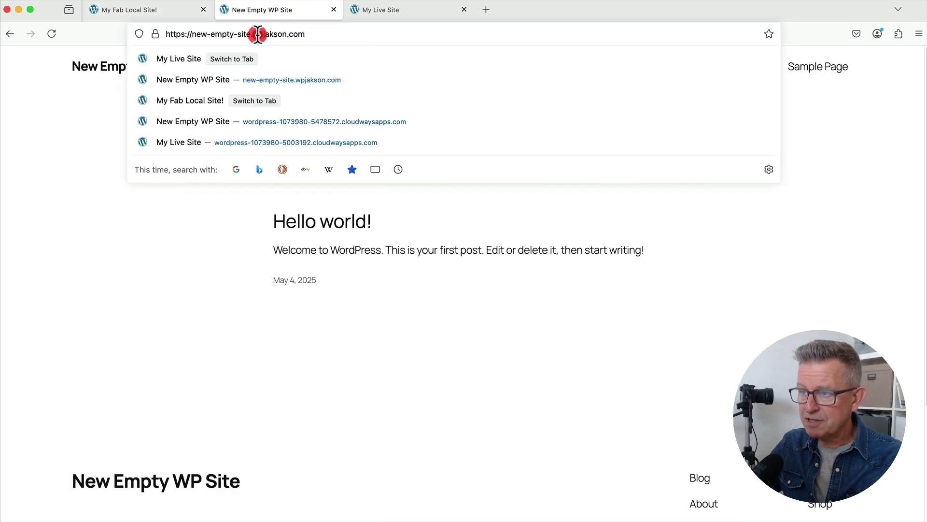
pyautogui.click(184, 341)
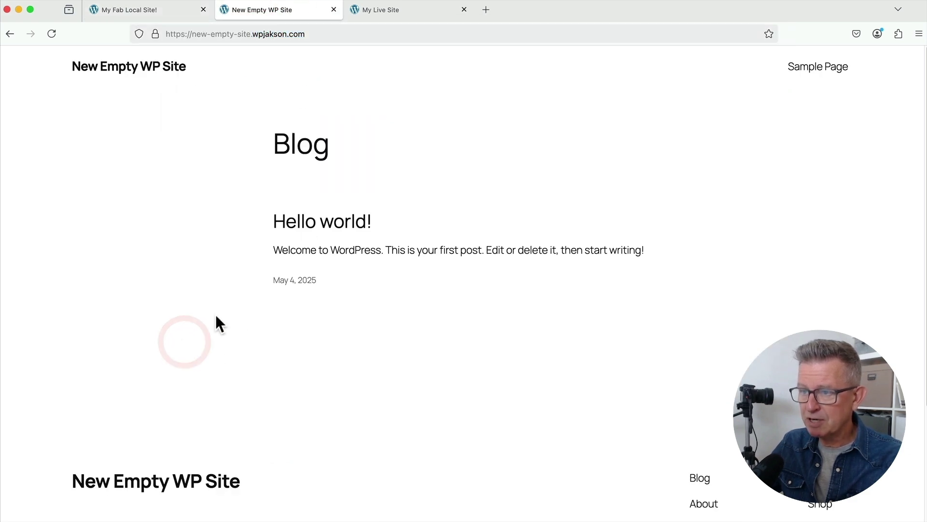
pyautogui.click(815, 70)
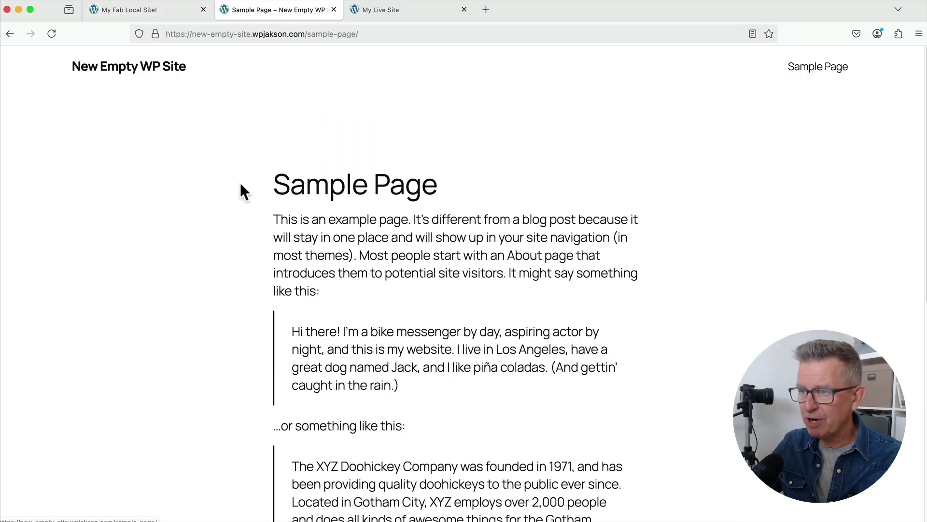
# Step: Compare the local site tab against the Sample Page tab
pyautogui.click(129, 14)
pyautogui.click(288, 13)
pyautogui.click(178, 13)
pyautogui.press('super+Tab')
# Step: In Chrome, bring up the wpvivid plugin search results on the local dashboard
pyautogui.click(512, 164)
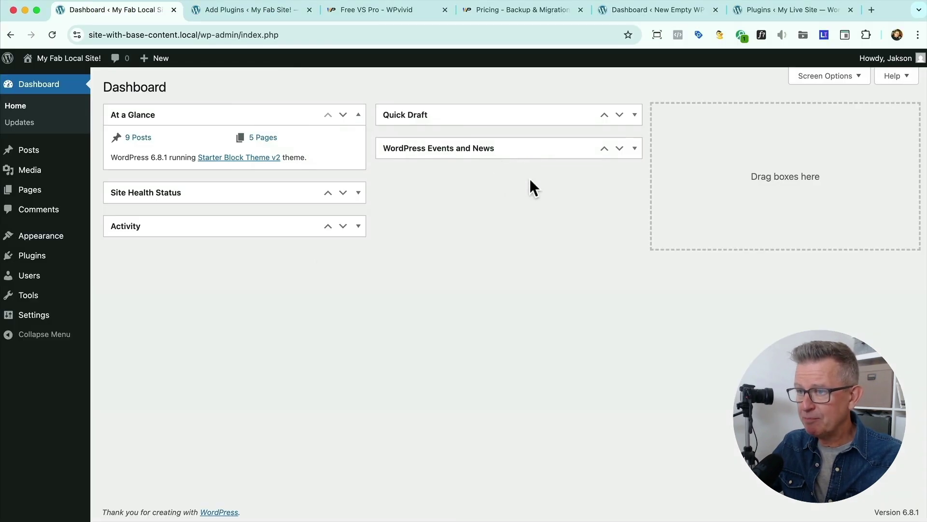
pyautogui.doubleClick(187, 34)
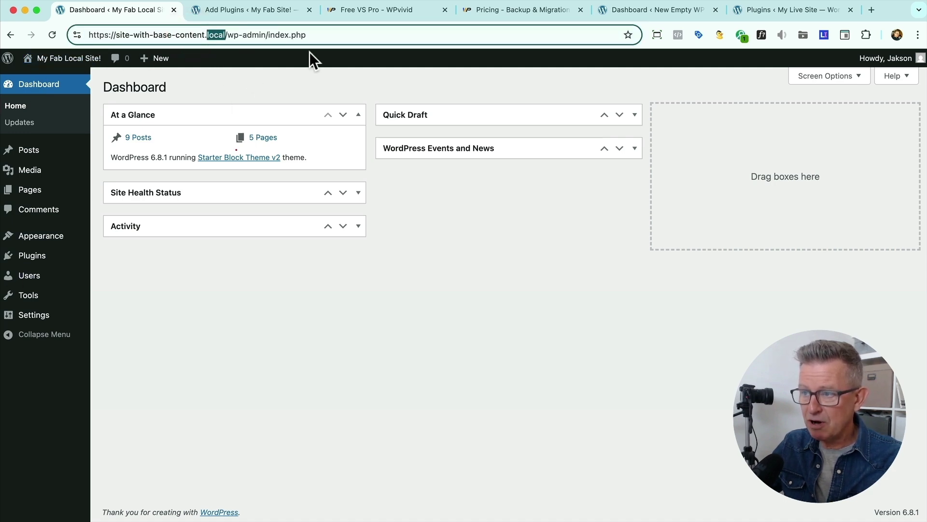
pyautogui.click(279, 17)
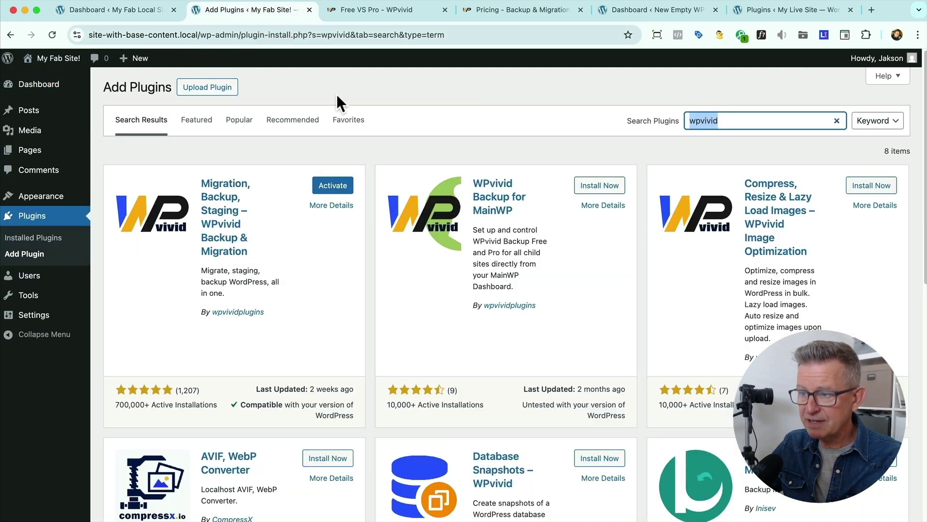
# Step: Review the WPvivid Backup & Migration plugin details, then activate the plugin
pyautogui.click(327, 205)
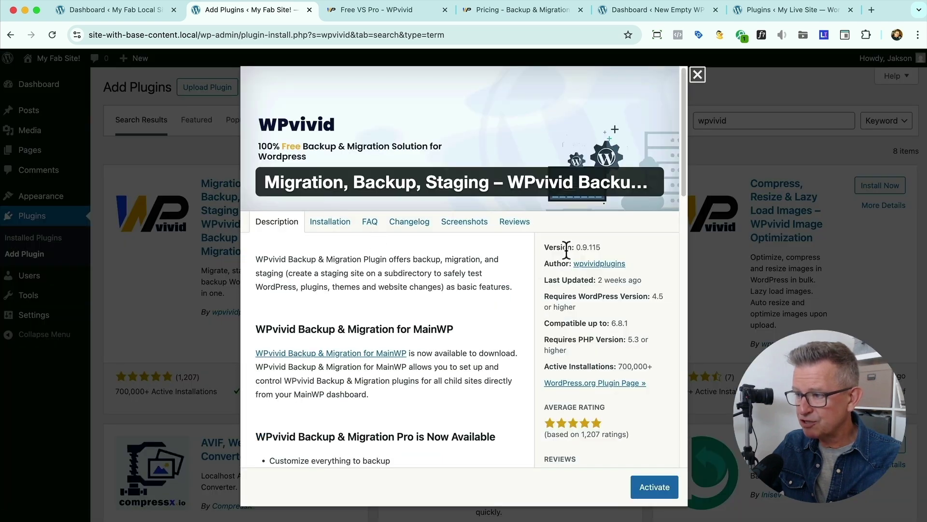
pyautogui.scroll(-7, 566, 248)
pyautogui.scroll(-5, 566, 250)
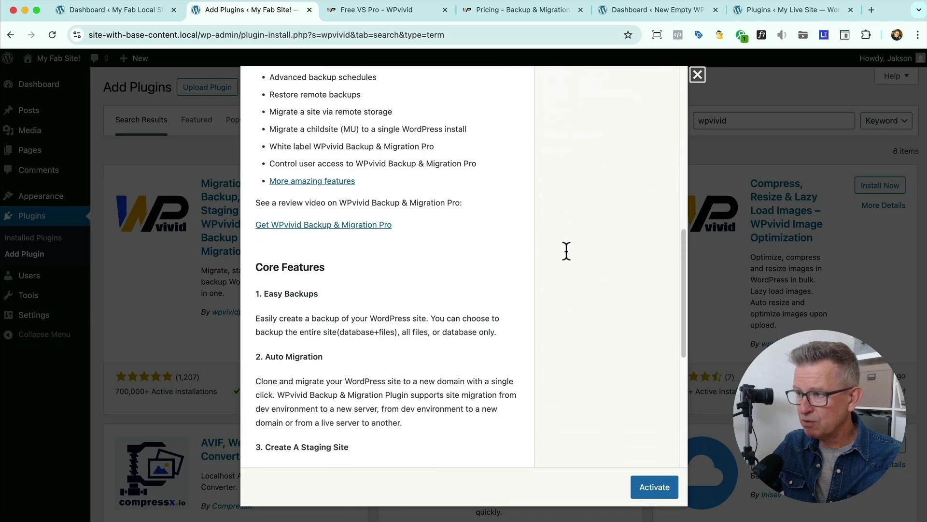
pyautogui.scroll(15, 567, 259)
pyautogui.click(697, 75)
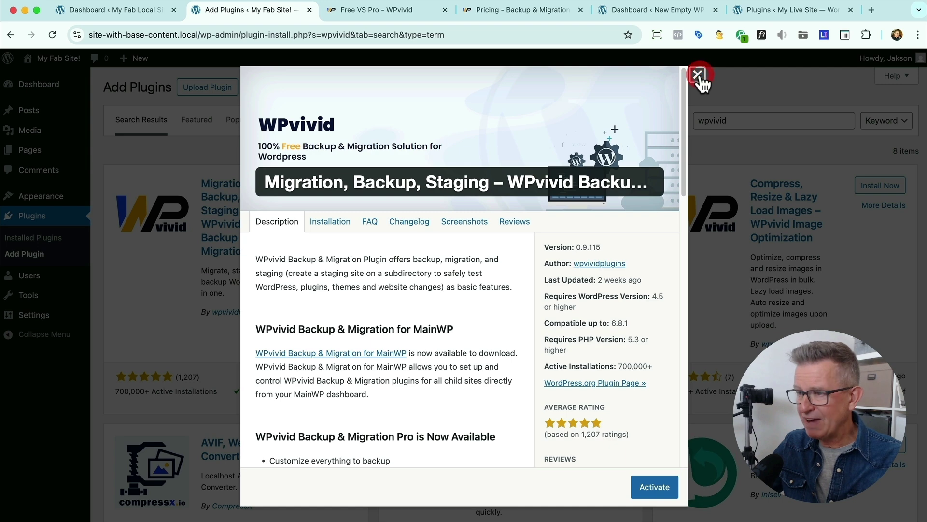
pyautogui.click(333, 187)
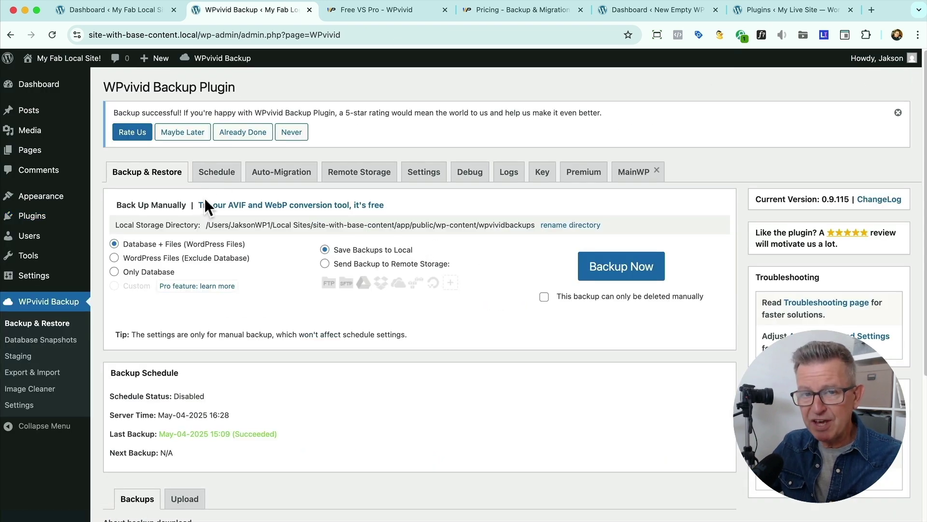
# Step: Start a fresh full backup of the local site with Backup Now
pyautogui.click(644, 265)
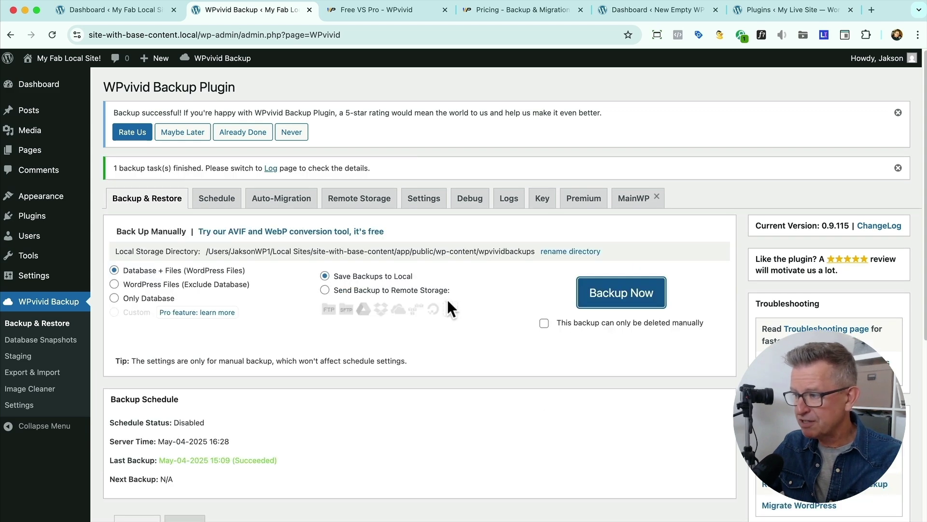
pyautogui.scroll(-2, 448, 300)
pyautogui.scroll(-5, 451, 304)
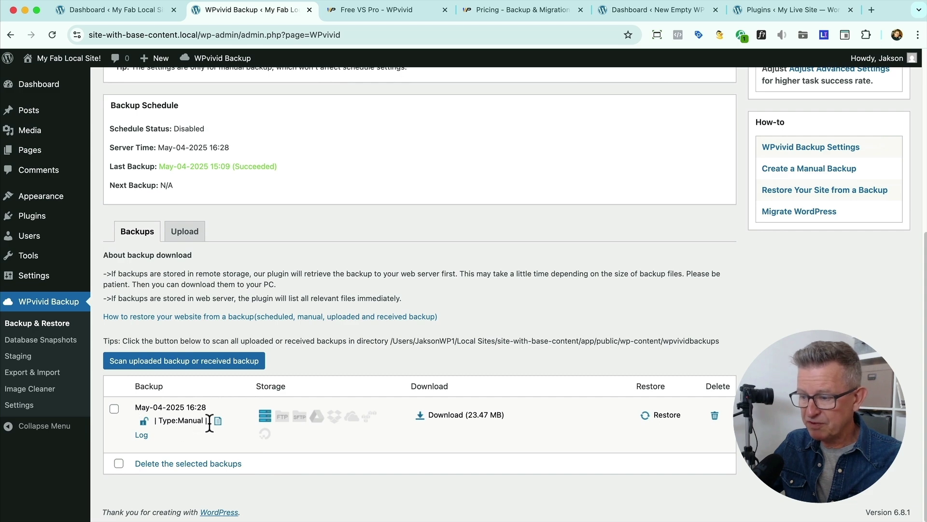
# Step: Download the May-04-2025 16:28 backup zip and save it to the Desktop
pyautogui.click(472, 415)
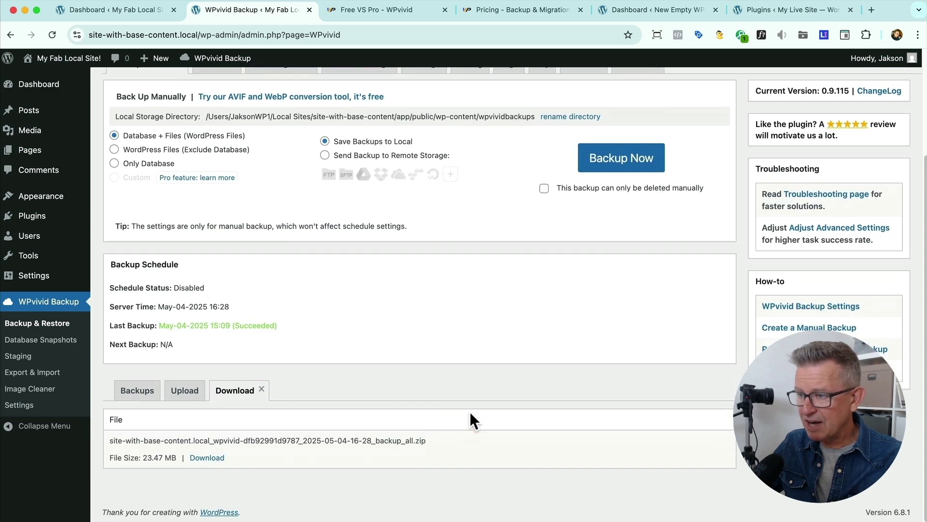
pyautogui.click(207, 458)
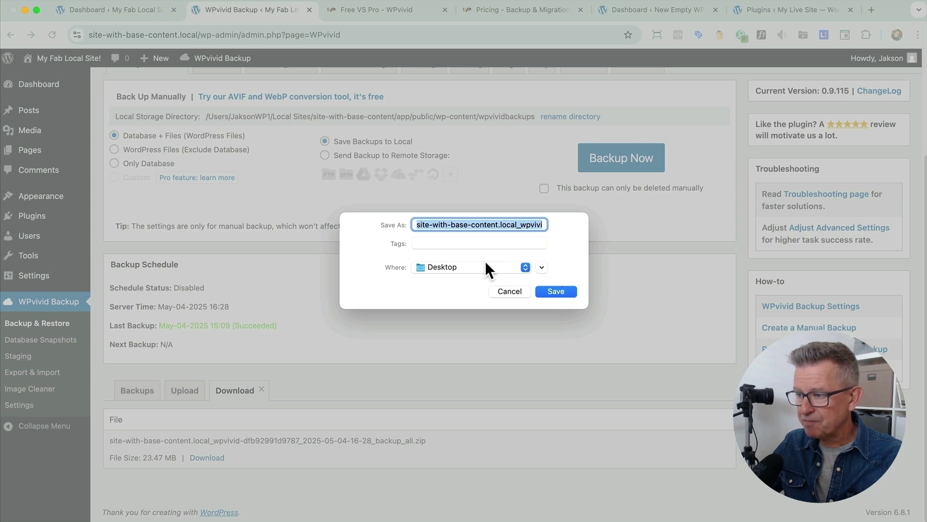
pyautogui.click(560, 290)
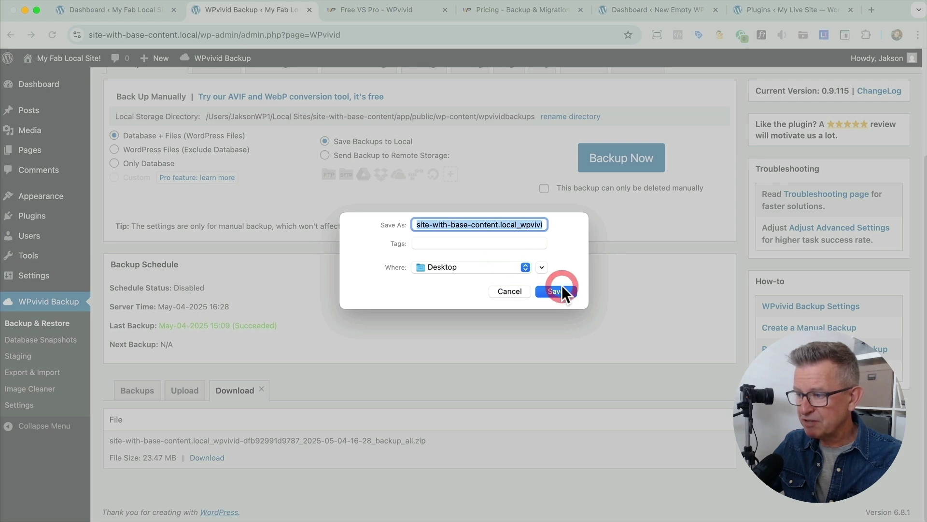
# Step: Switch browsers and bring up the New Empty WP Site dashboard
pyautogui.press('super+Tab')
pyautogui.press('super+Tab')
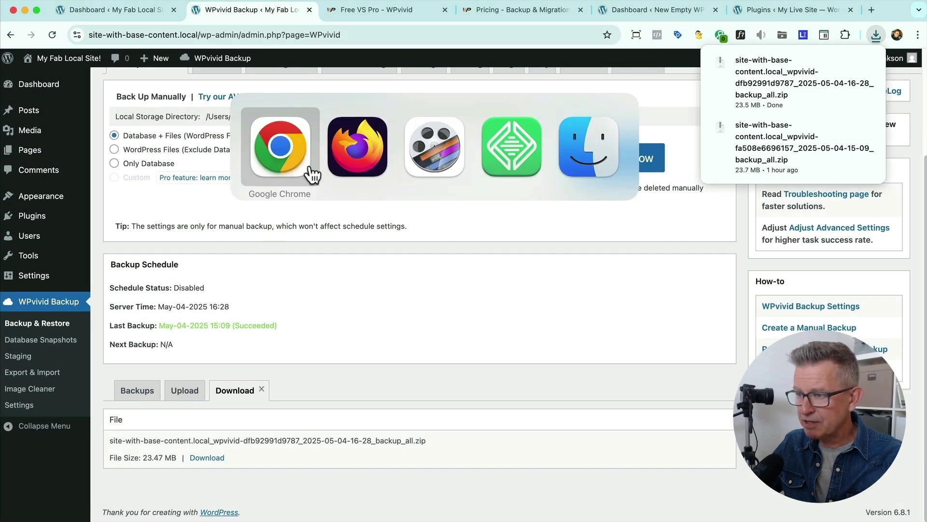
pyautogui.click(357, 146)
pyautogui.press('super+Tab')
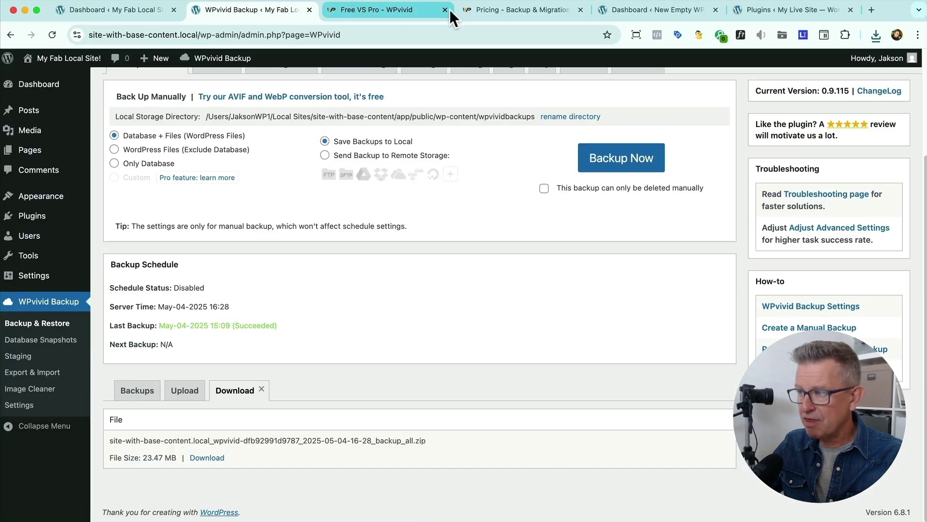
pyautogui.click(652, 8)
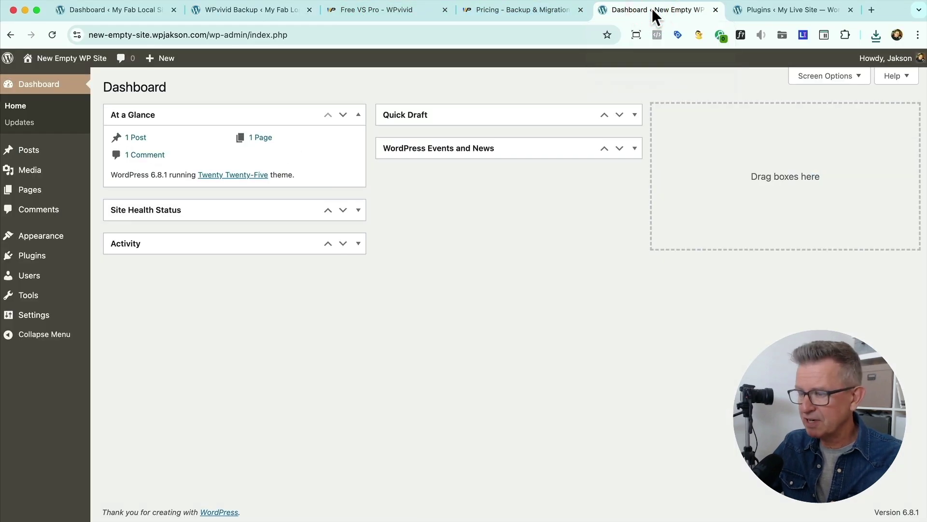
# Step: From the new site's Plugins page, activate WPvivid Backup Plugin 0.9.115
pyautogui.moveTo(49, 295)
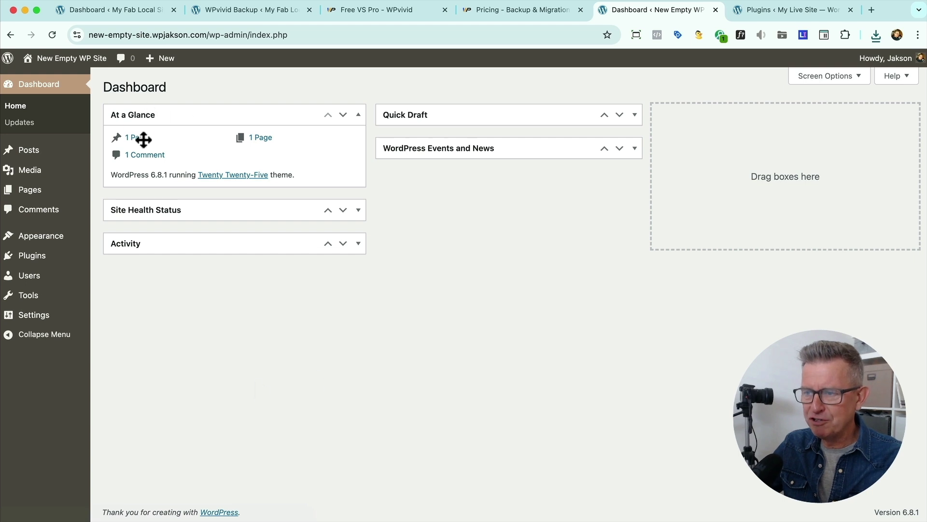
pyautogui.click(57, 254)
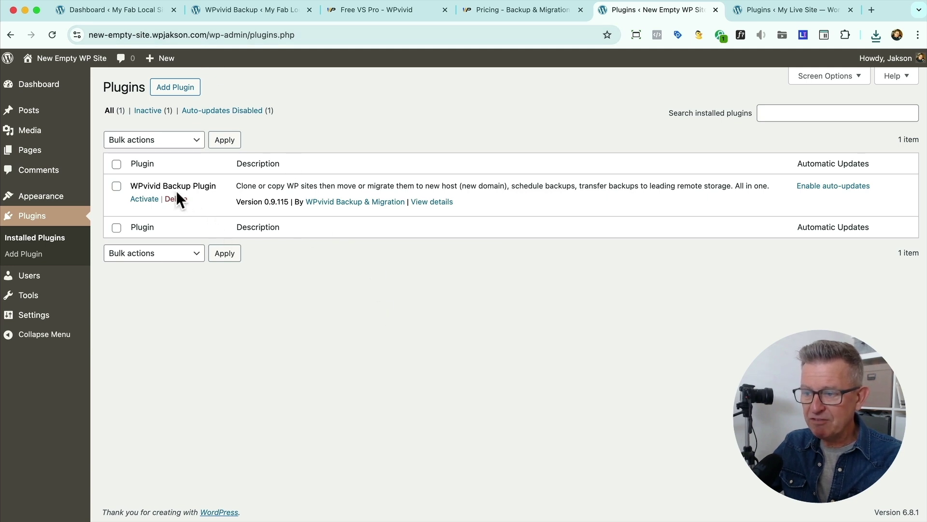
pyautogui.click(149, 201)
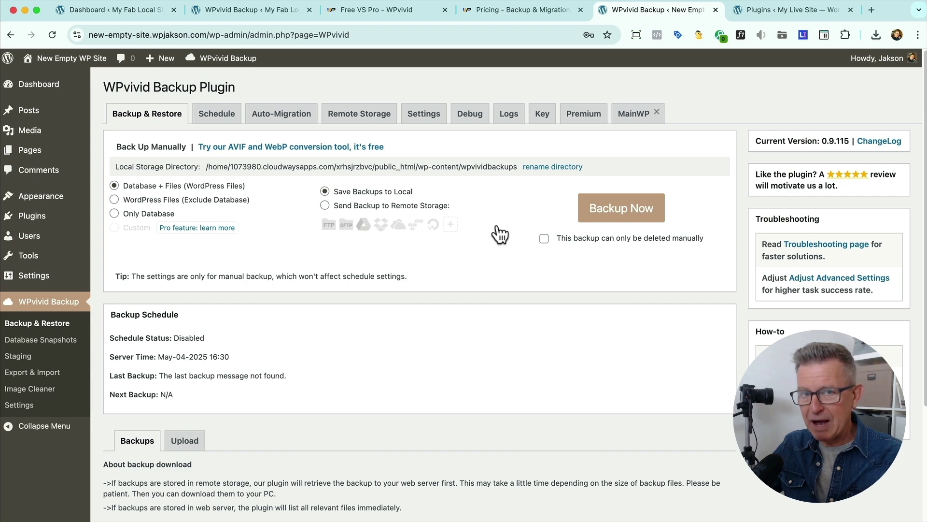
# Step: Upload the Desktop backup zip through WPvivid's Upload tab, listing it as May-04-2025 16:28 (23.47 MB)
pyautogui.scroll(-5, 498, 242)
pyautogui.click(188, 290)
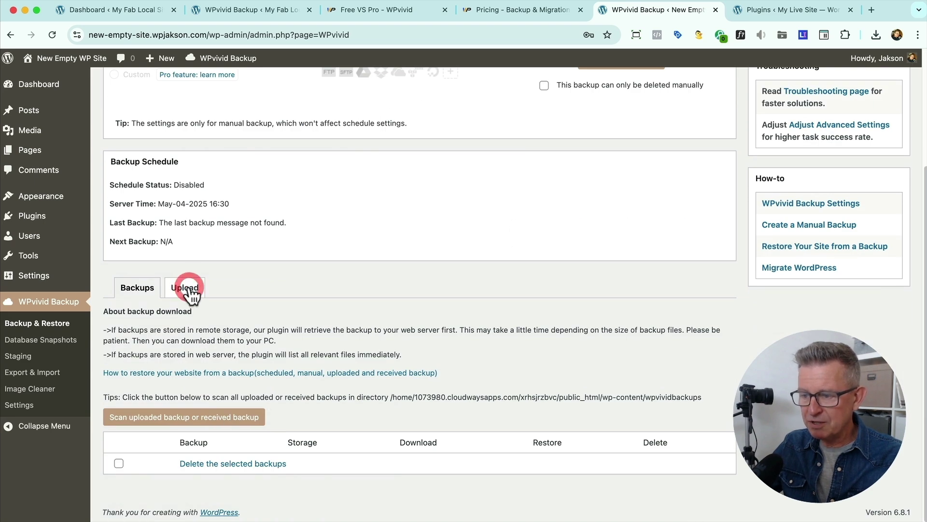
pyautogui.click(419, 408)
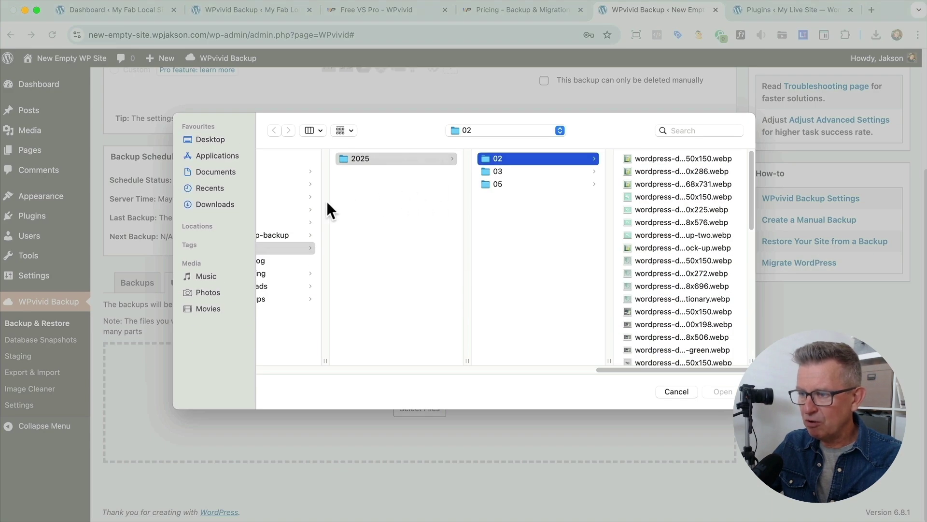
pyautogui.click(190, 140)
pyautogui.click(314, 130)
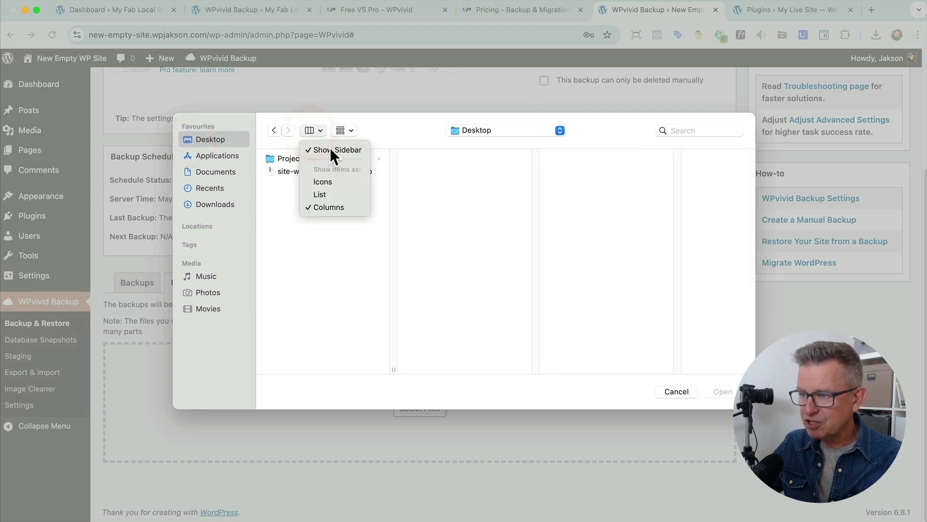
pyautogui.click(349, 194)
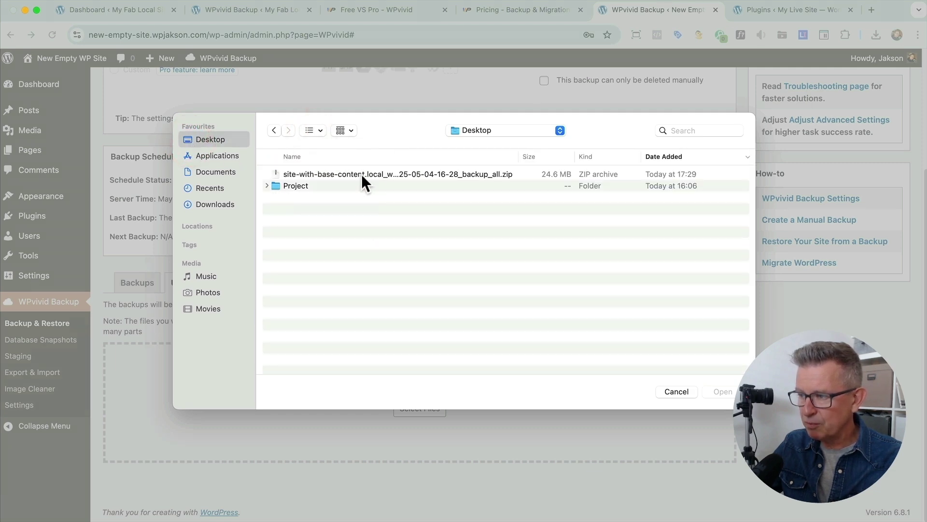
pyautogui.click(423, 175)
pyautogui.doubleClick(423, 174)
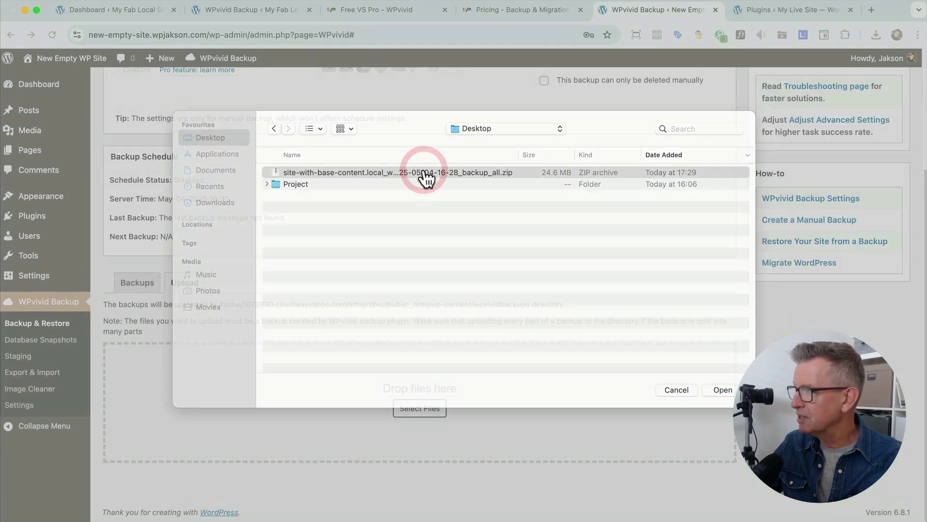
pyautogui.click(126, 454)
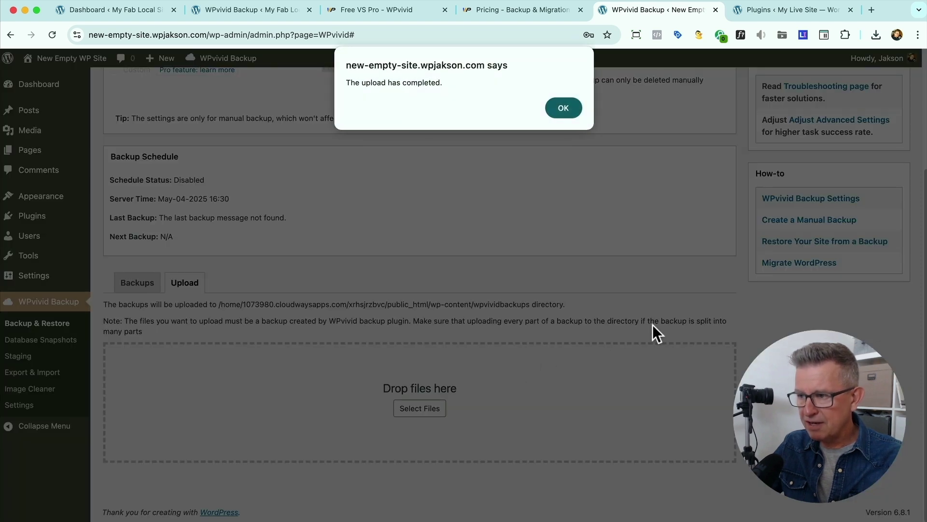
pyautogui.click(562, 107)
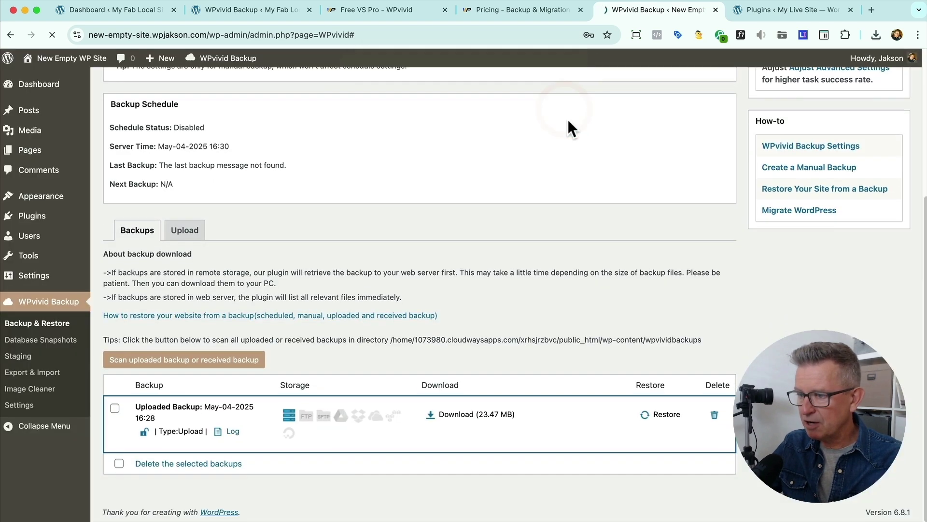
# Step: Choose Restore on the uploaded May-04-2025 16:28 backup and start the restore
pyautogui.scroll(-5, 257, 448)
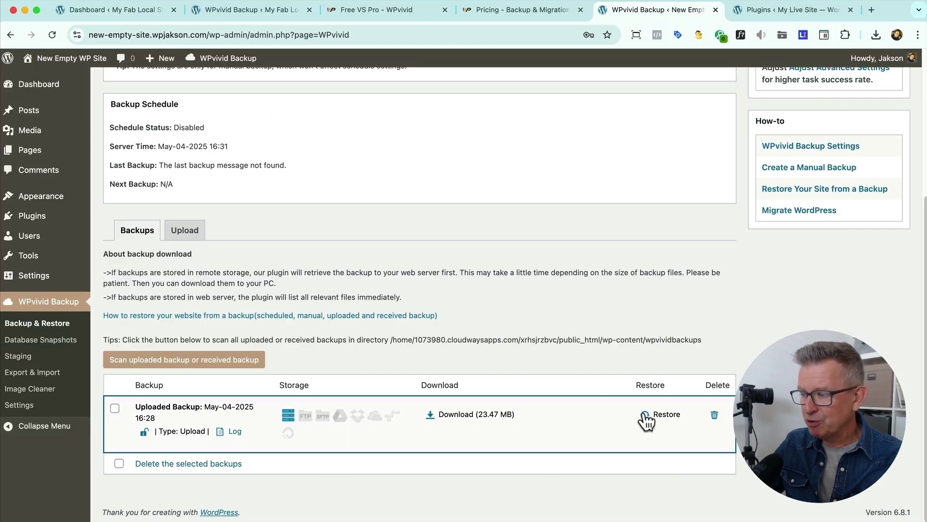
pyautogui.click(665, 415)
pyautogui.click(126, 167)
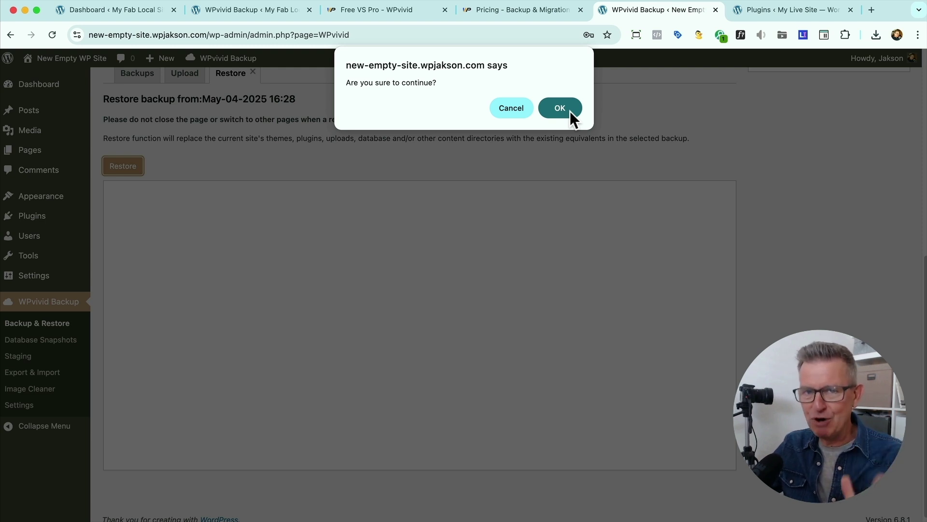
# Step: Confirm the restore, then dismiss the success message once it reaches 100%
pyautogui.click(570, 111)
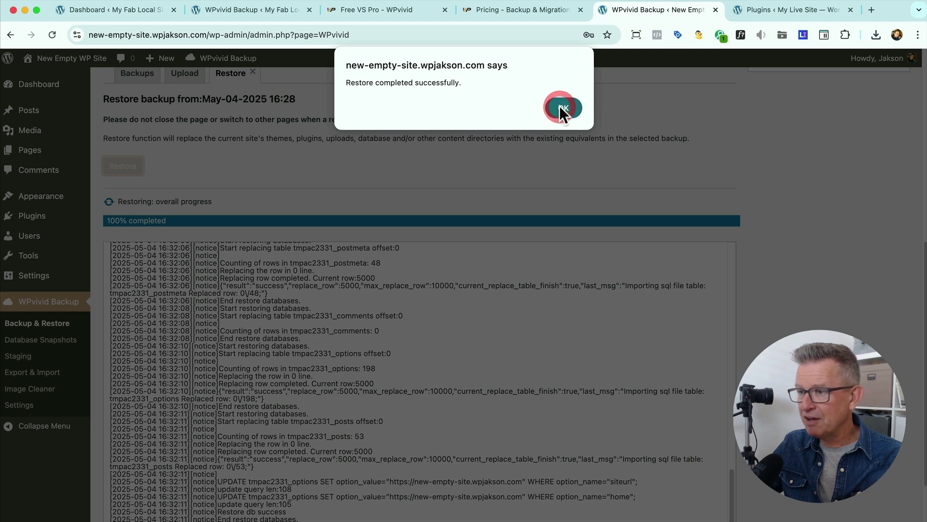
pyautogui.click(562, 108)
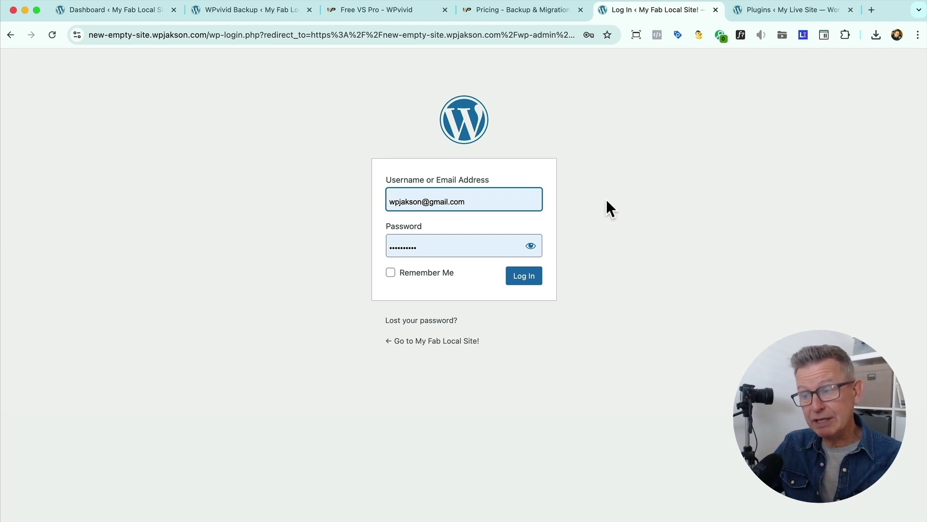
# Step: Log in to the restored site with the admin username and password
pyautogui.write('Jakson')
pyautogui.press('Tab')
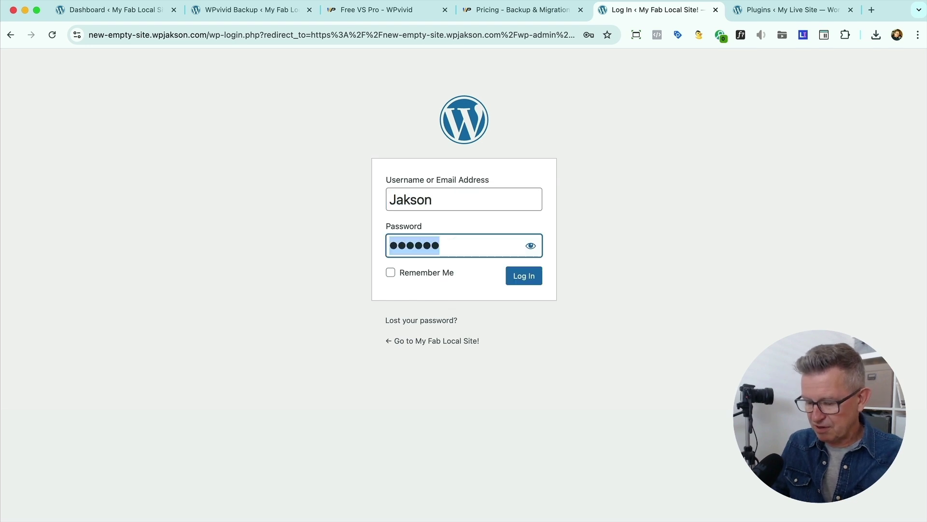
pyautogui.write('******')
pyautogui.press('Return')
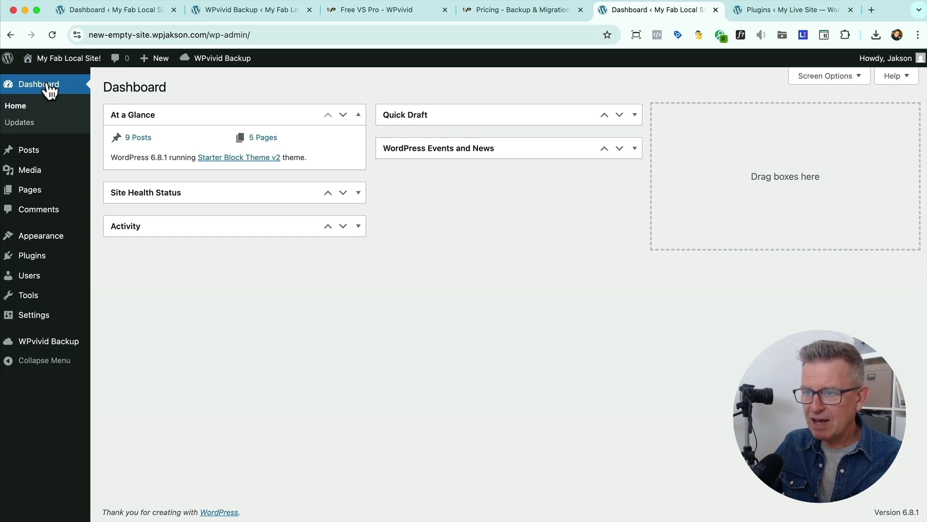
# Step: Check the migrated Pages and Posts lists, confirming 9 posts, then return to Firefox
pyautogui.moveTo(45, 62)
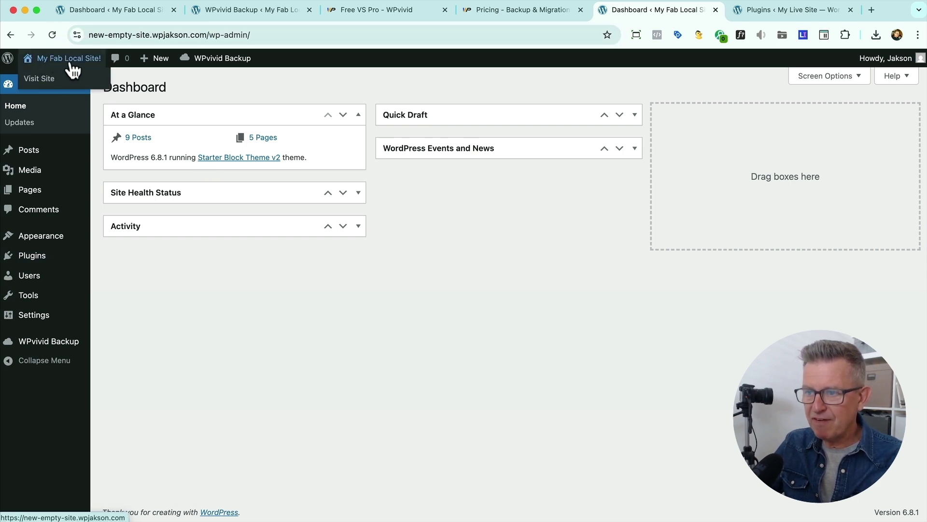
pyautogui.click(40, 190)
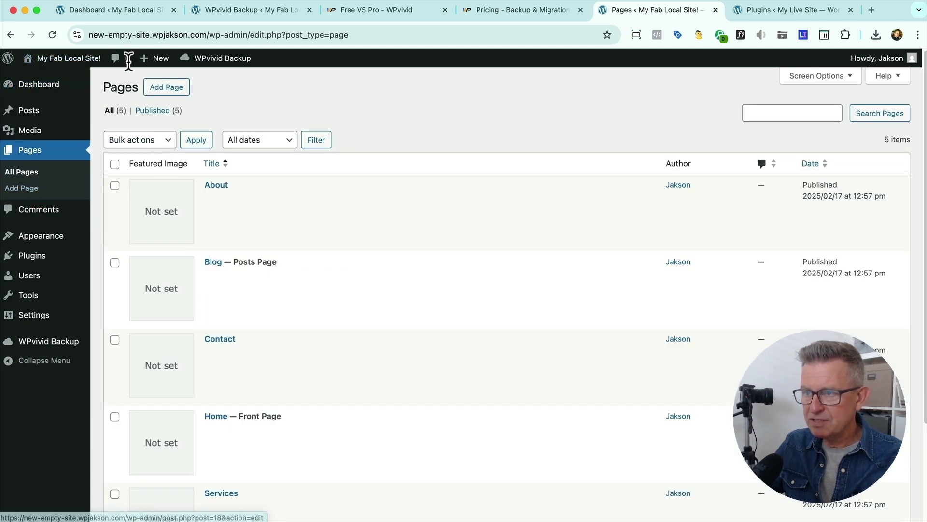
pyautogui.click(42, 111)
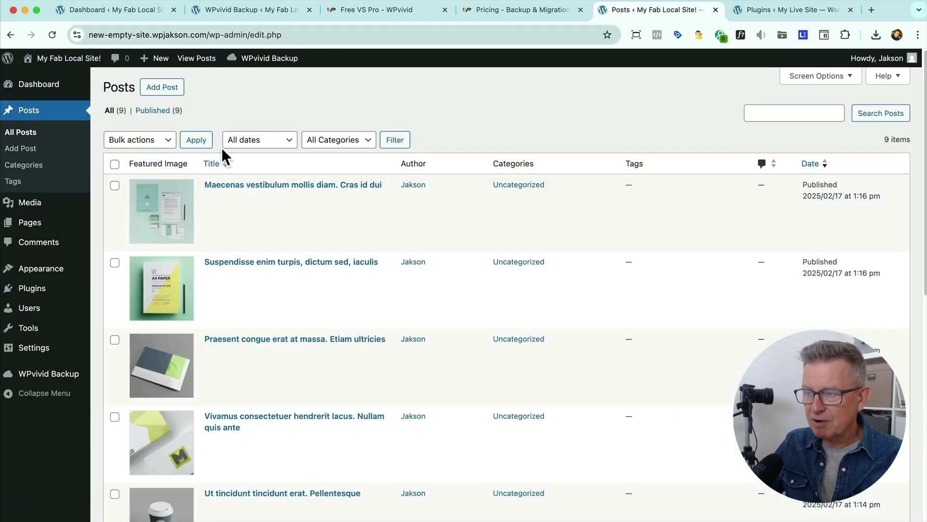
pyautogui.press('super+Tab')
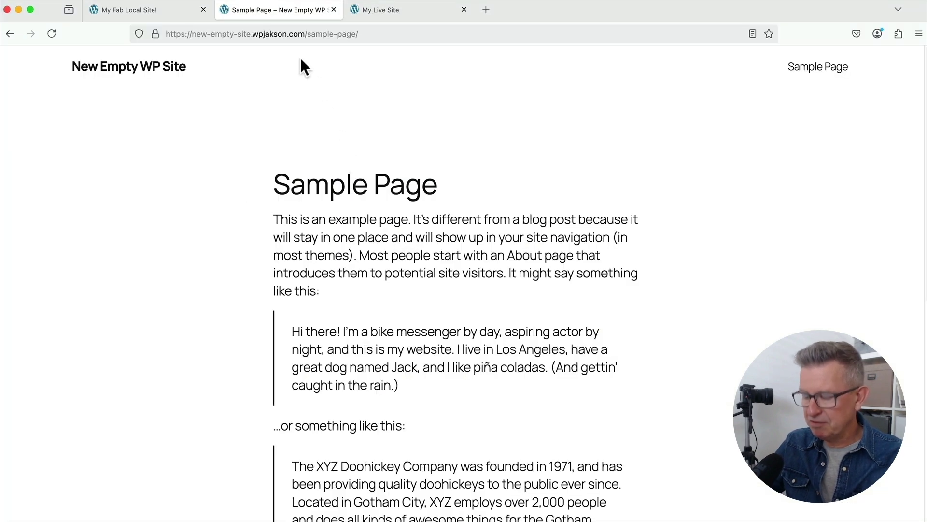
# Step: Reload the new site, browse its Blog, coffee-cup post and Home, then open My Live Site
pyautogui.press('super+r')
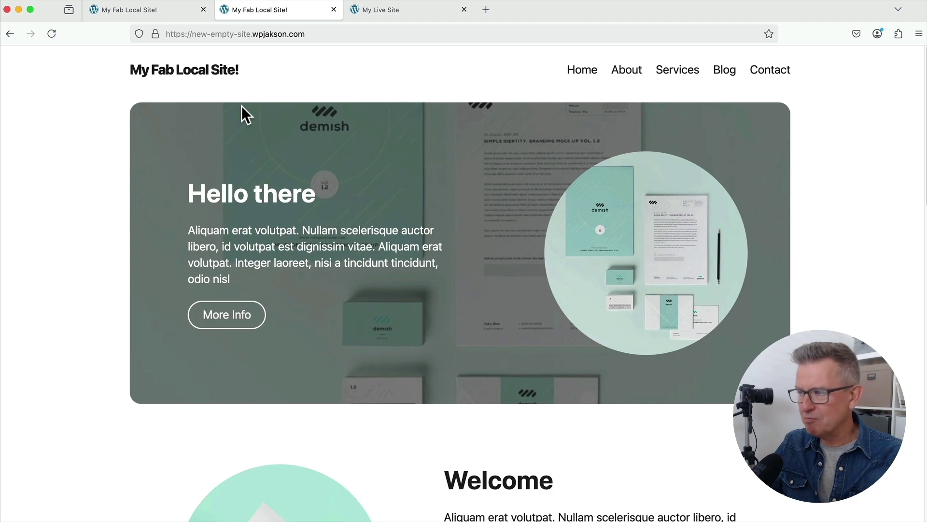
pyautogui.click(726, 74)
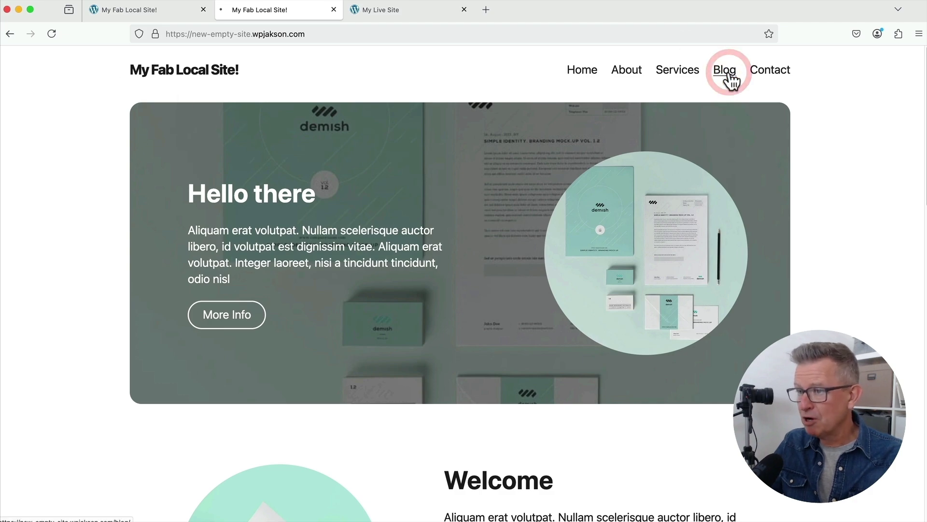
pyautogui.scroll(-5, 516, 216)
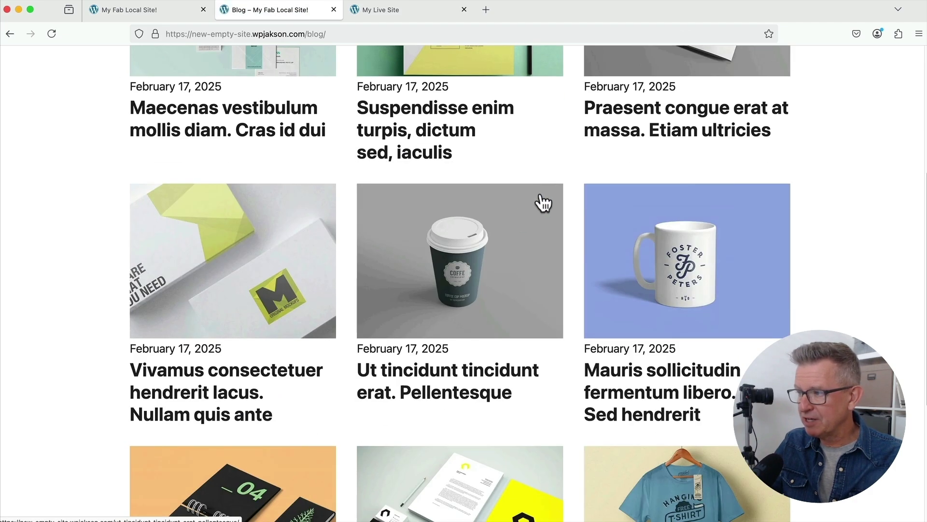
pyautogui.click(538, 204)
pyautogui.click(581, 73)
pyautogui.scroll(-6, 541, 179)
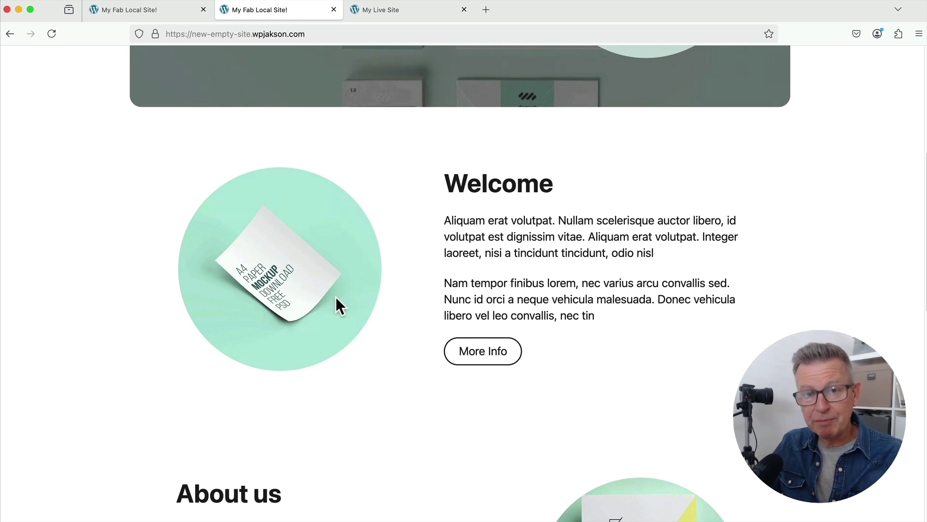
pyautogui.click(393, 11)
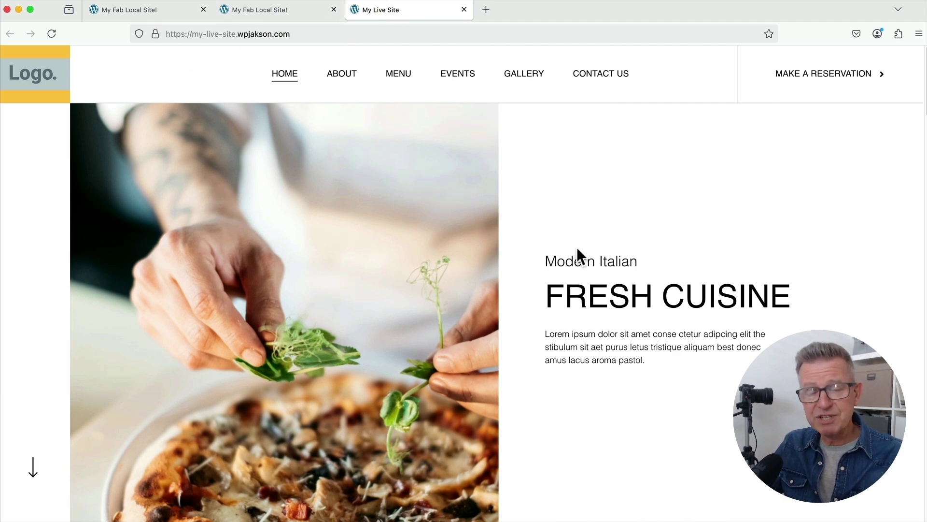
# Step: Switch to Chrome and show the 'Plugins ‹ My Live Site' admin page
pyautogui.press('super+Tab')
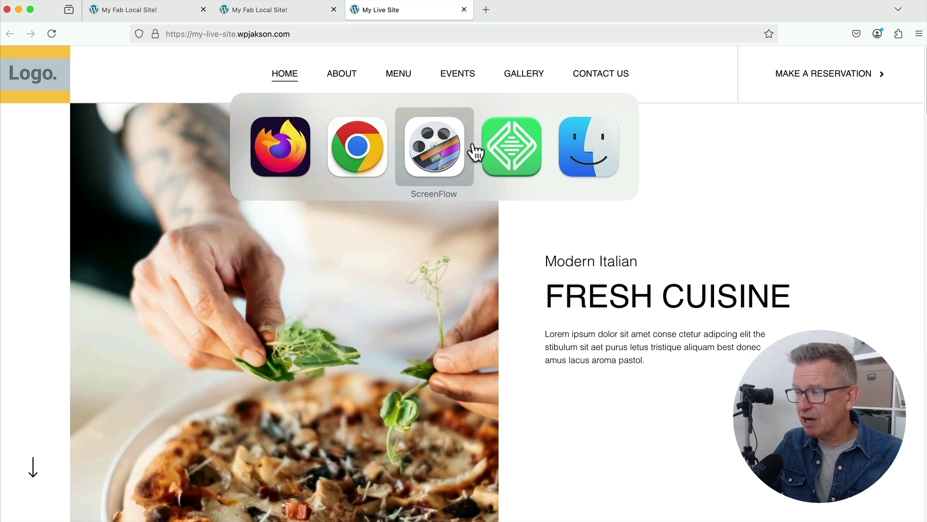
pyautogui.click(356, 147)
pyautogui.click(771, 11)
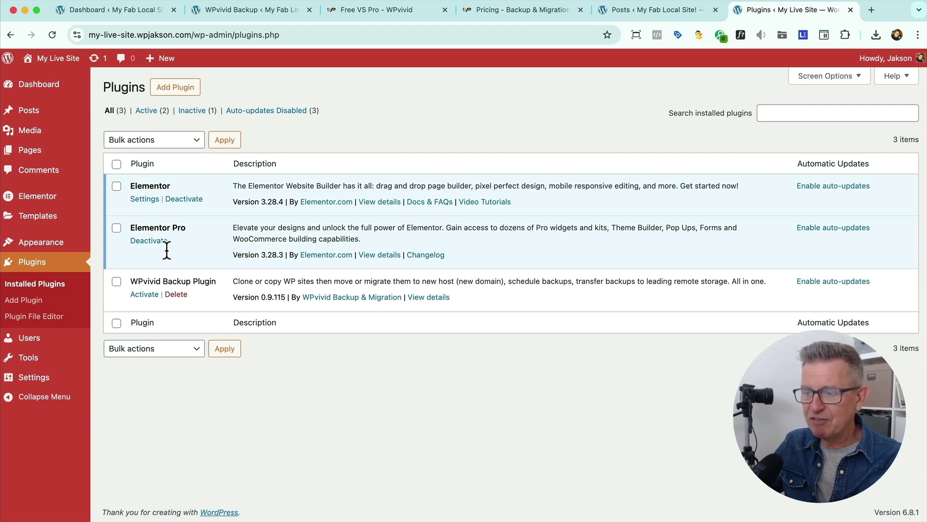
# Step: Activate WPvivid Backup Plugin 0.9.115 and run a Database + Files backup saved locally
pyautogui.click(147, 295)
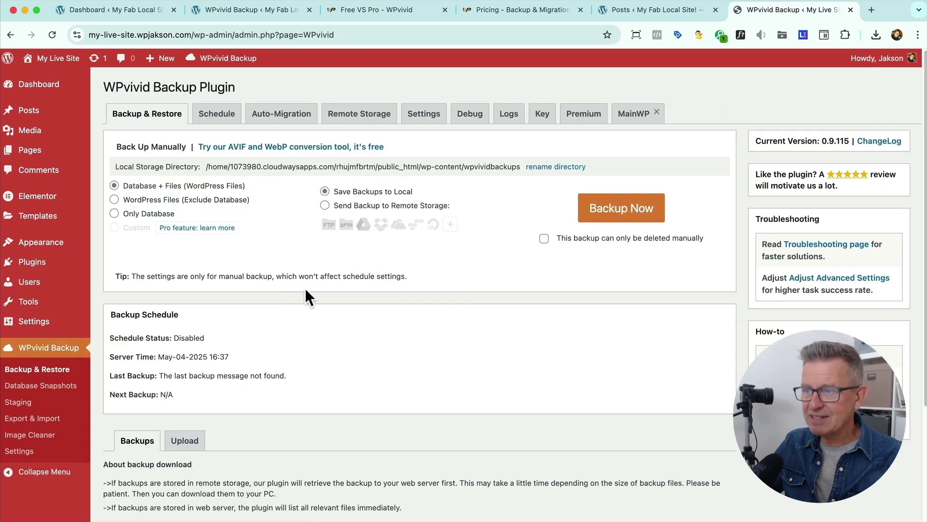
pyautogui.click(604, 208)
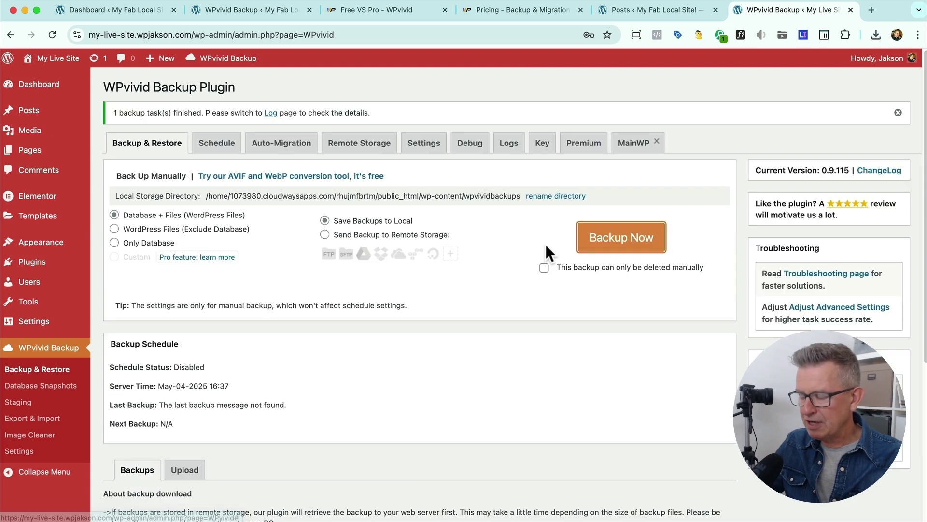
# Step: Download the new 122.19 MB backup_all zip from the Backups list, saving to Desktop
pyautogui.scroll(-6, 546, 245)
pyautogui.click(475, 421)
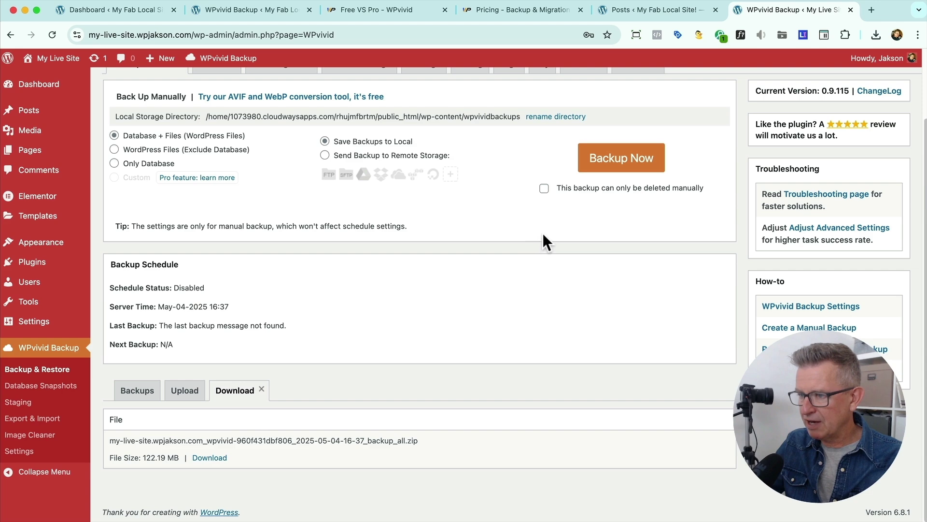
pyautogui.click(209, 460)
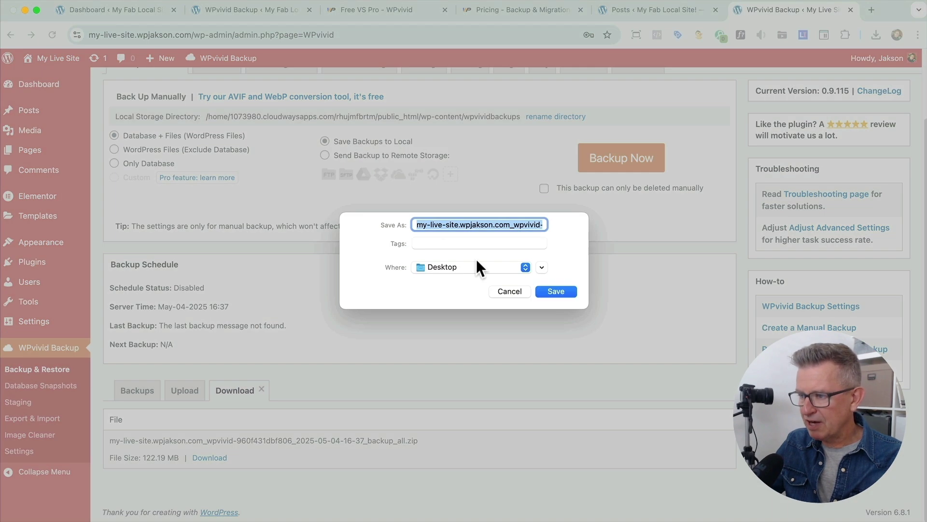
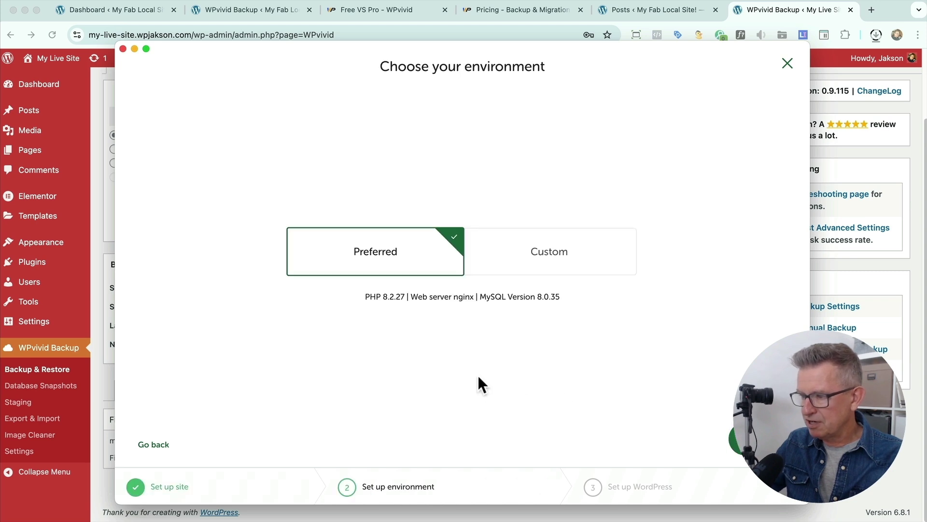
pyautogui.click(738, 440)
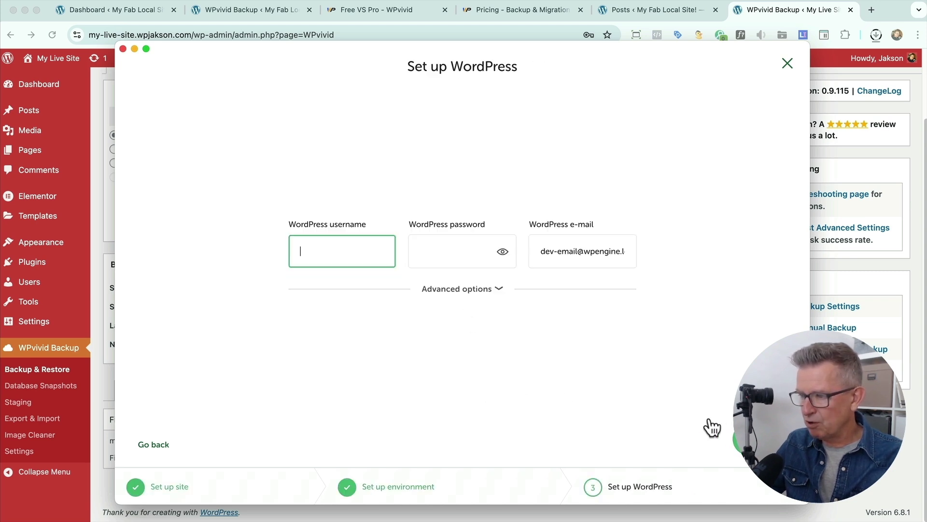
pyautogui.write('Jakson')
pyautogui.press('Tab')
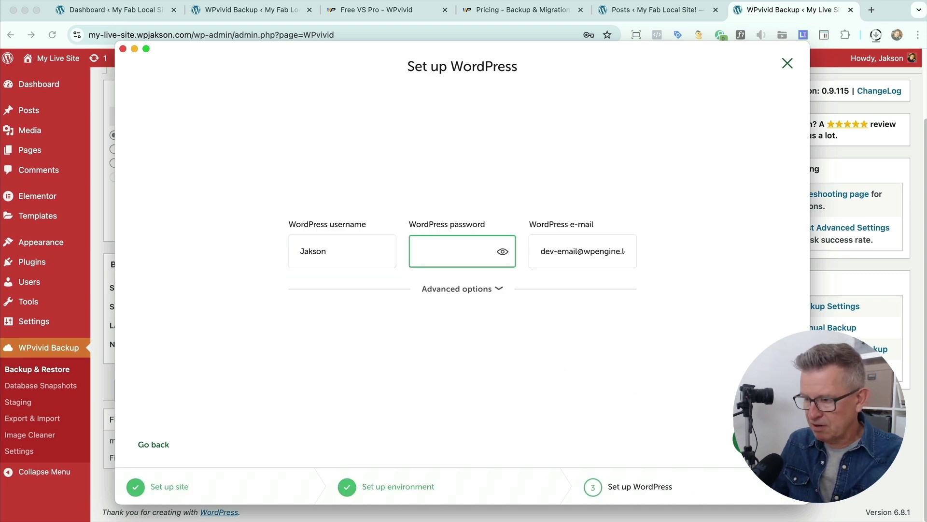
pyautogui.press('super+v')
pyautogui.press('Tab')
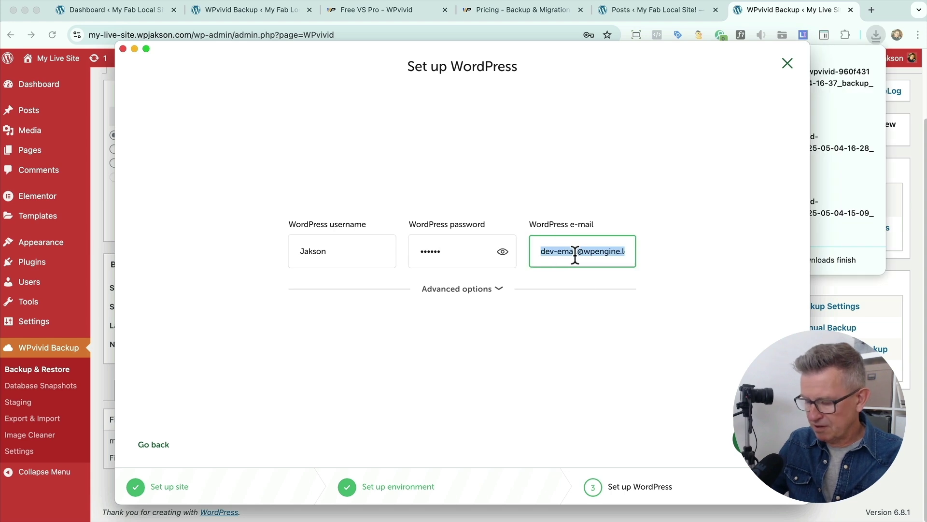
pyautogui.write('test@test.com')
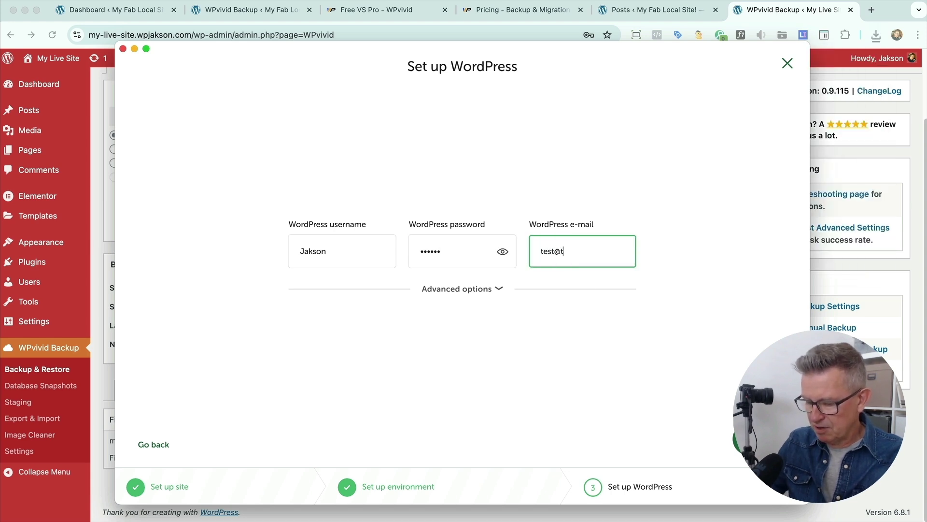
pyautogui.click(668, 381)
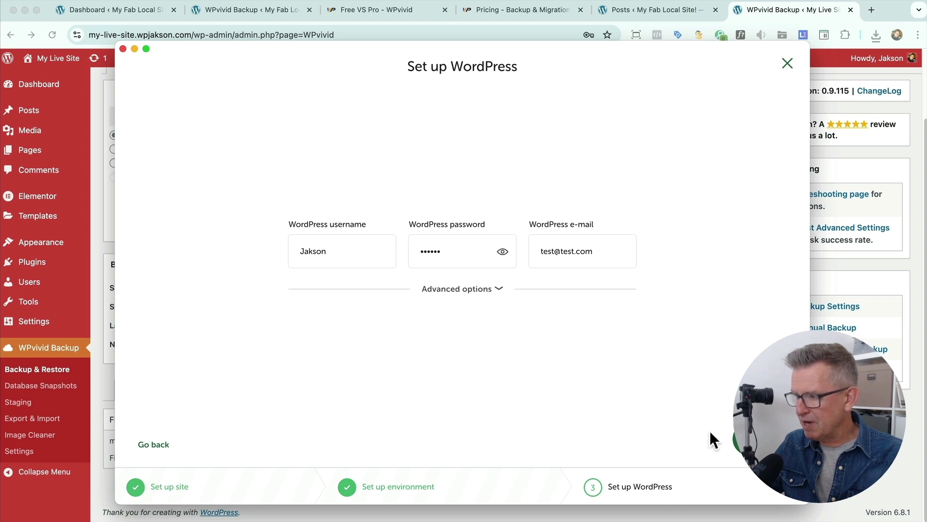
# Step: Create the From Live site, authorize with the Mac administrator password, and open its WP Admin login
pyautogui.click(753, 444)
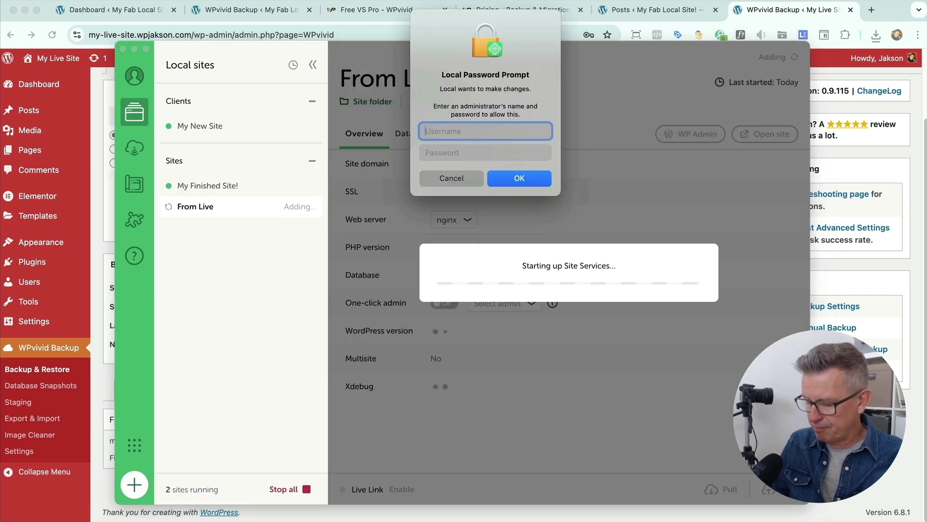
pyautogui.write('Jakson')
pyautogui.press('Tab')
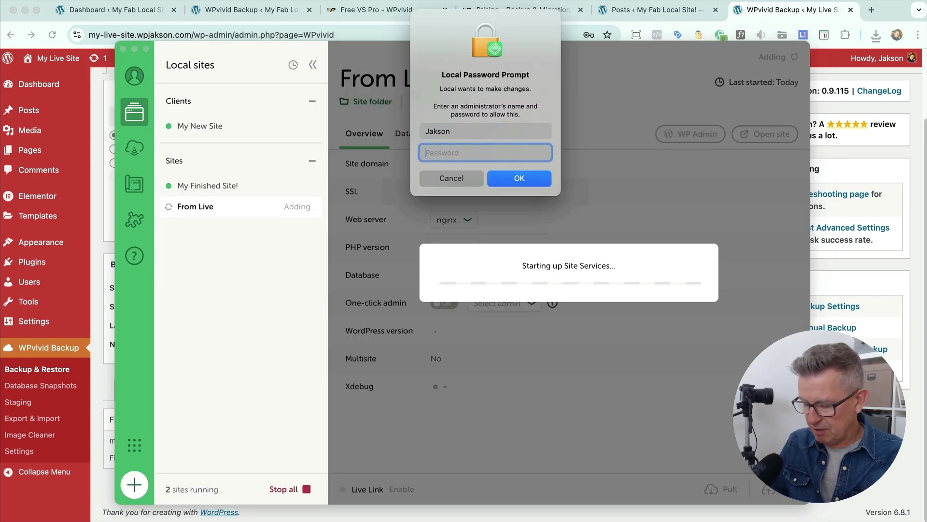
pyautogui.write('********')
pyautogui.press('Return')
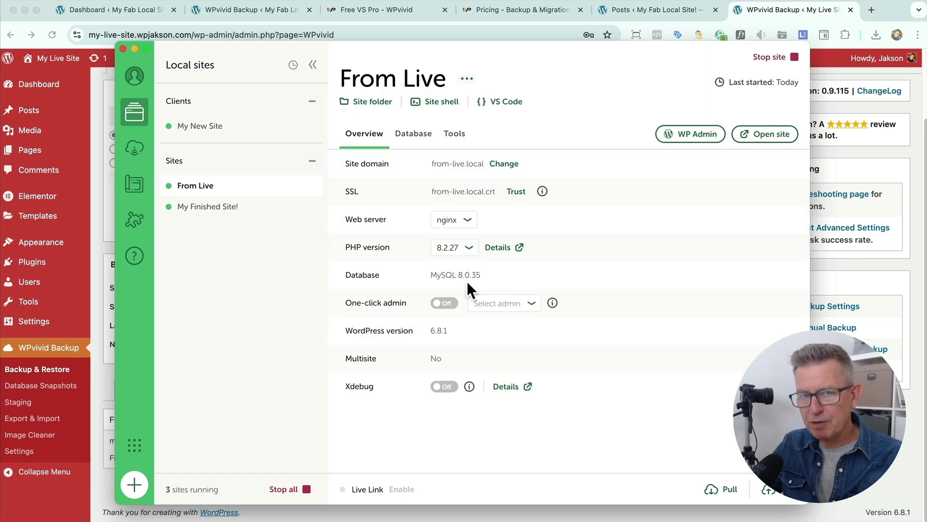
pyautogui.click(689, 141)
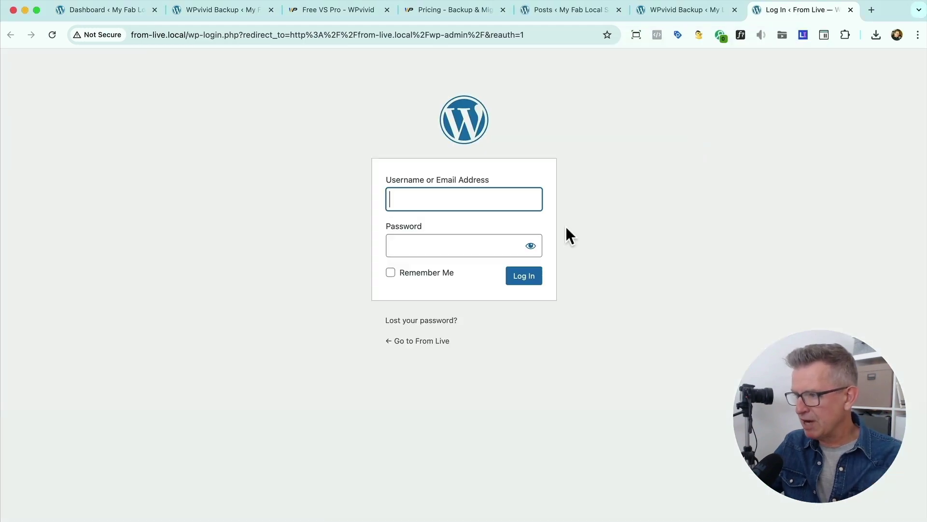
# Step: Log in to the From Live dashboard with the admin credentials, declining to save the password
pyautogui.press('Tab')
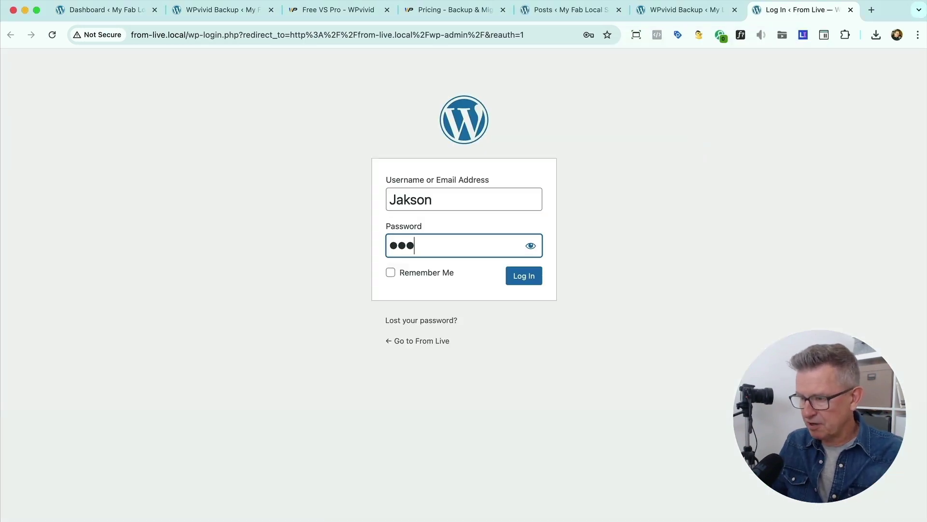
pyautogui.press('Return')
pyautogui.click(538, 207)
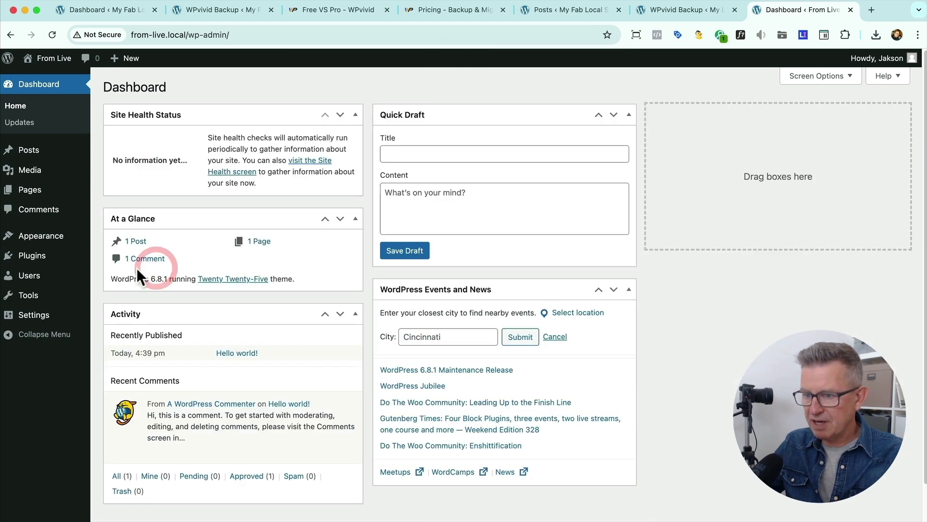
# Step: Find 'wpvivid' under Add Plugin, then install and activate WPvivid Backup
pyautogui.moveTo(74, 262)
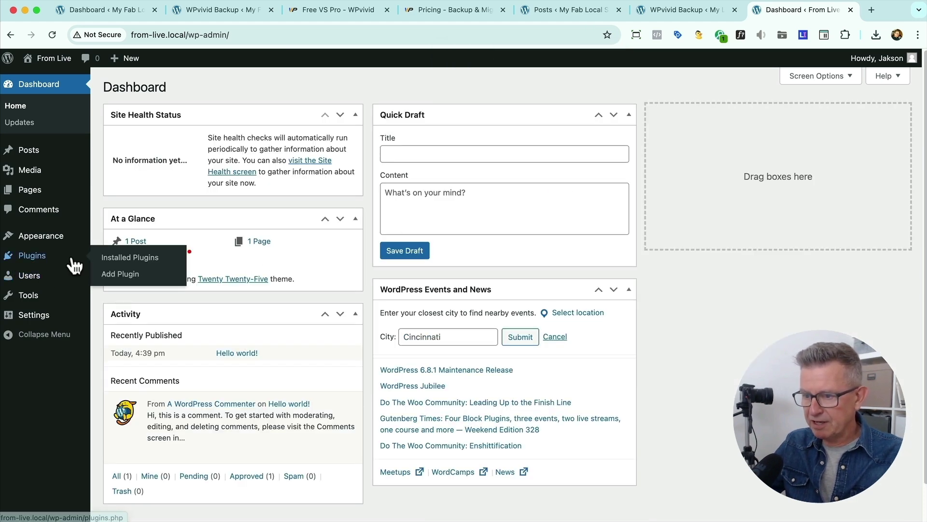
pyautogui.click(121, 271)
pyautogui.write('wp')
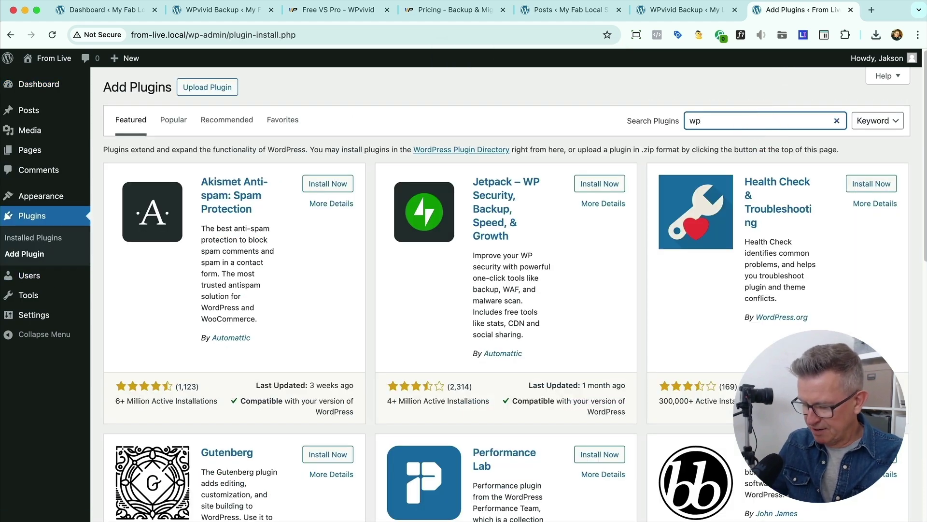
pyautogui.write('vivid')
pyautogui.click(328, 184)
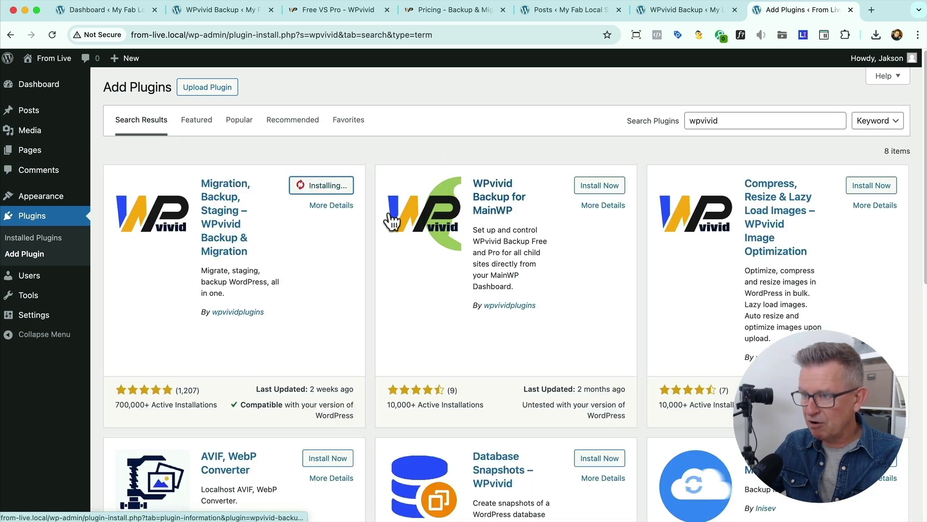
pyautogui.click(321, 185)
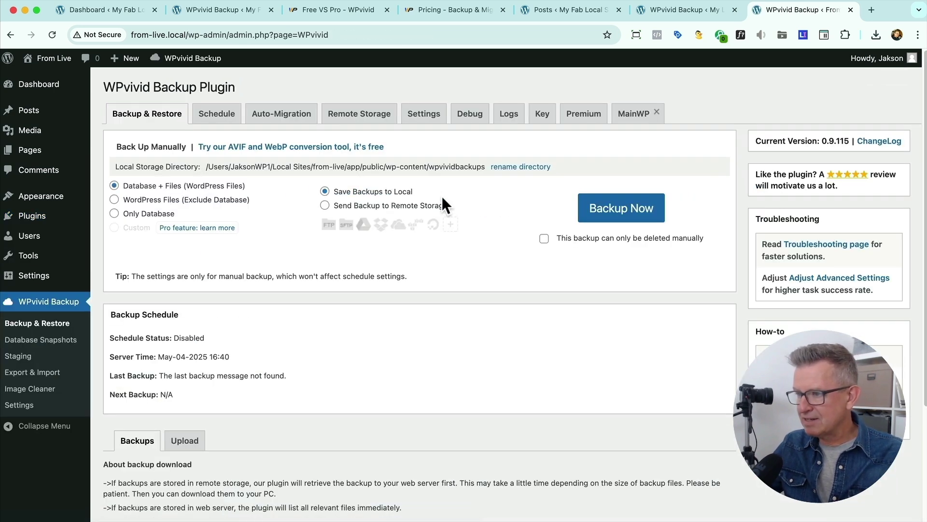
# Step: Upload the 16:37 live-site backup zip through WPvivid's Upload area
pyautogui.scroll(-5, 262, 373)
pyautogui.click(191, 279)
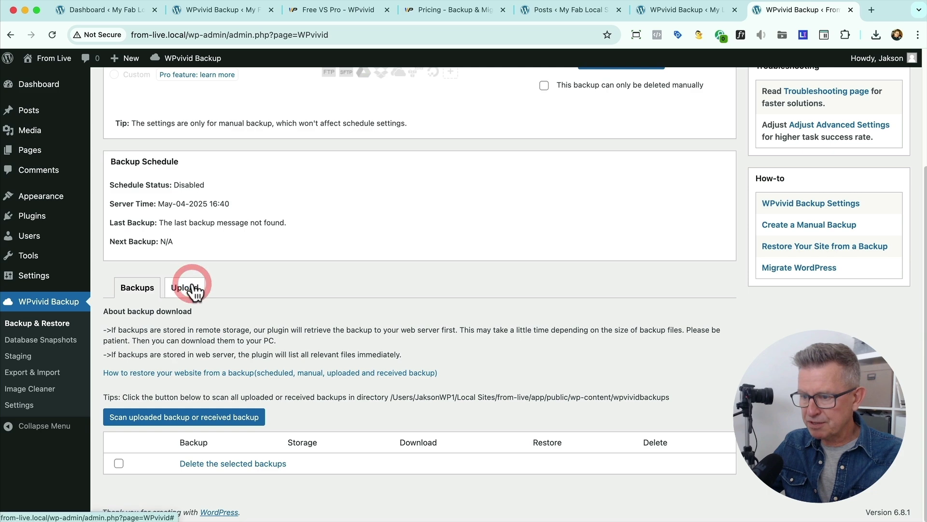
pyautogui.scroll(-5, 312, 425)
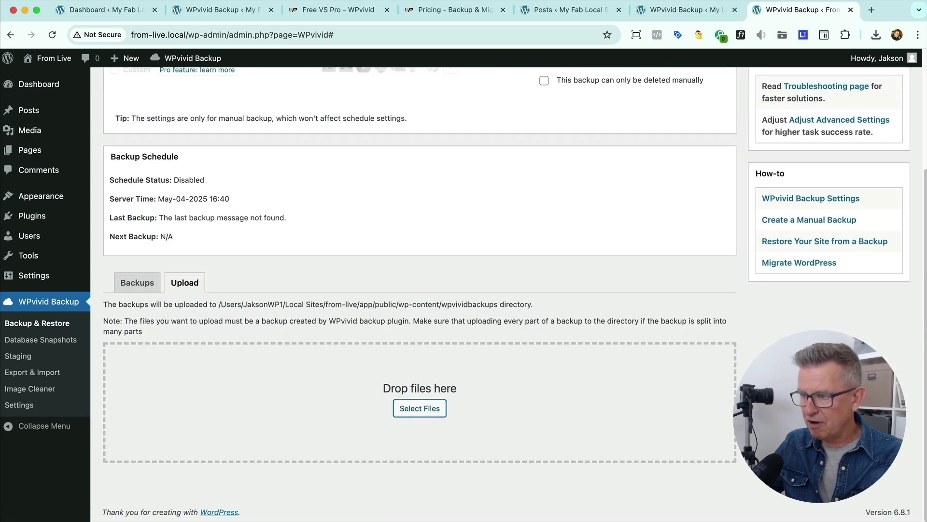
pyautogui.click(420, 408)
pyautogui.click(331, 174)
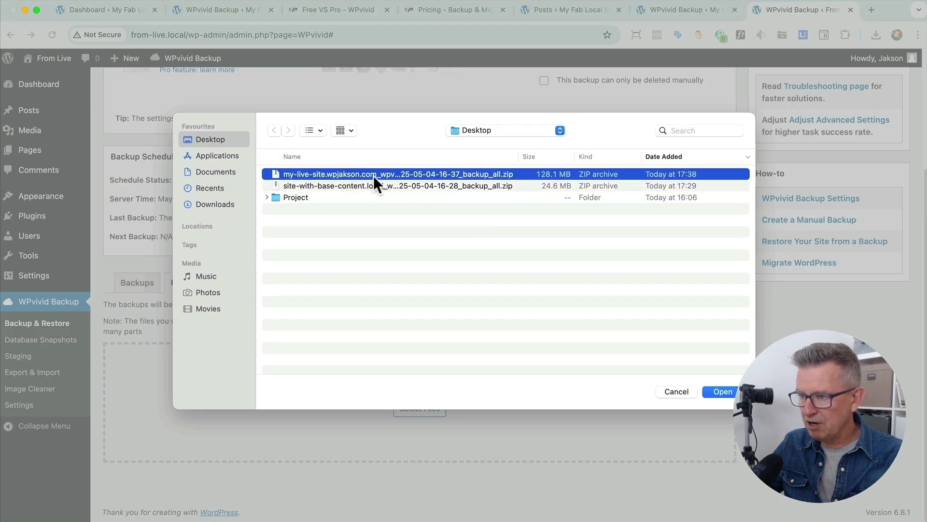
pyautogui.click(713, 392)
pyautogui.scroll(-2, 240, 463)
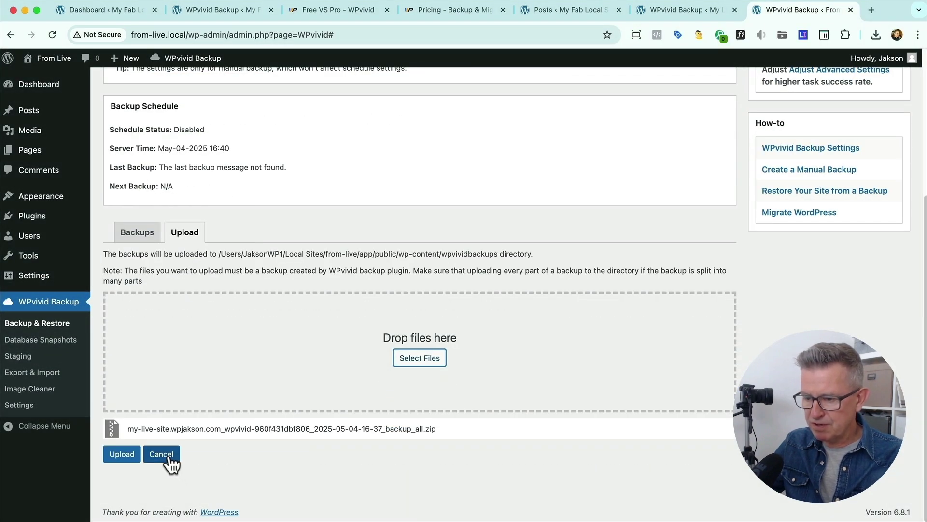
pyautogui.click(119, 454)
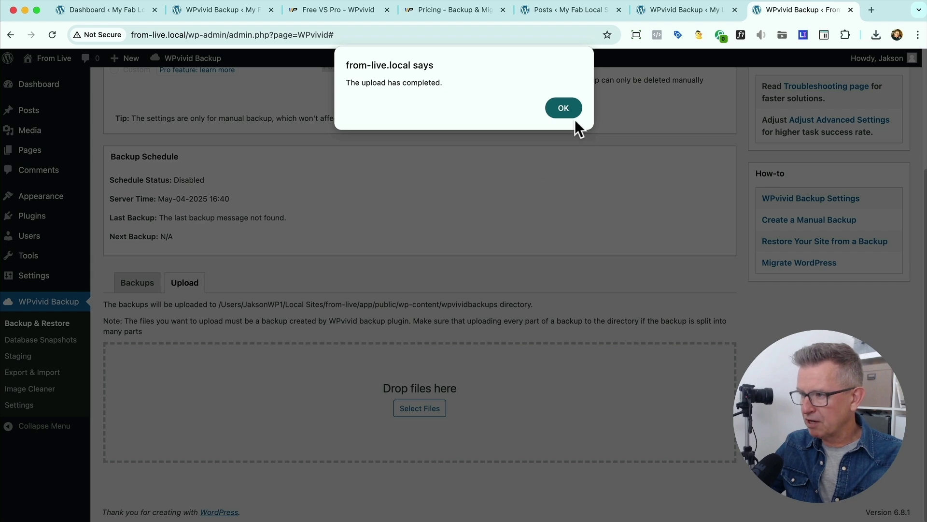
pyautogui.click(565, 109)
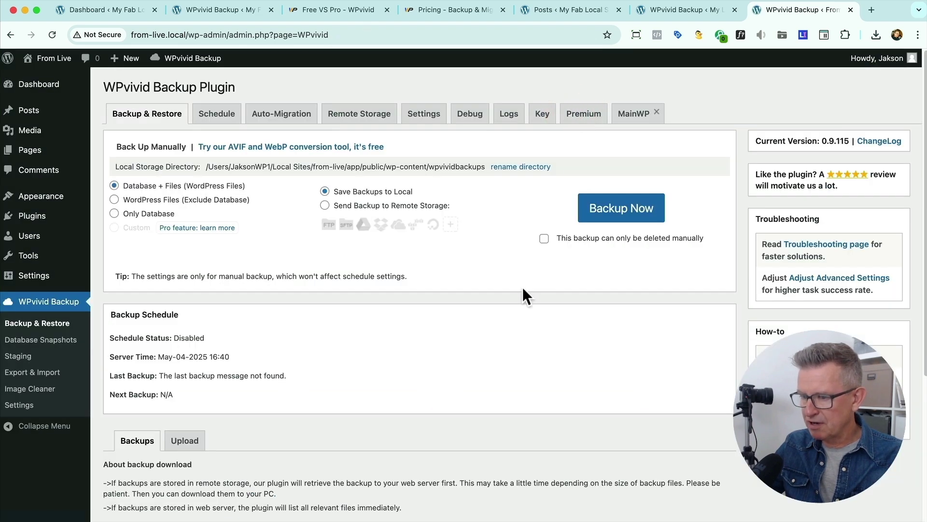
pyautogui.scroll(-5, 522, 288)
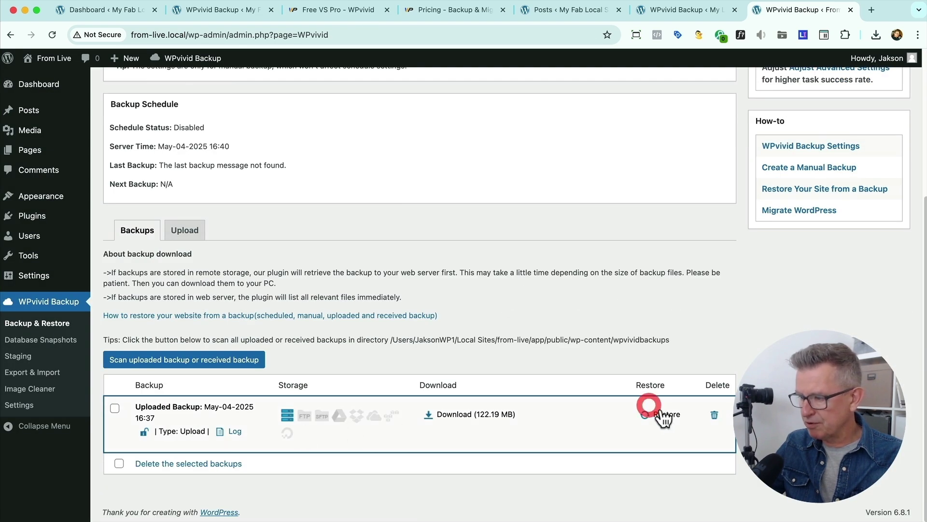
# Step: Restore the uploaded May-04-2025 16:37 backup onto from-live.local and acknowledge completion
pyautogui.click(665, 418)
pyautogui.click(131, 170)
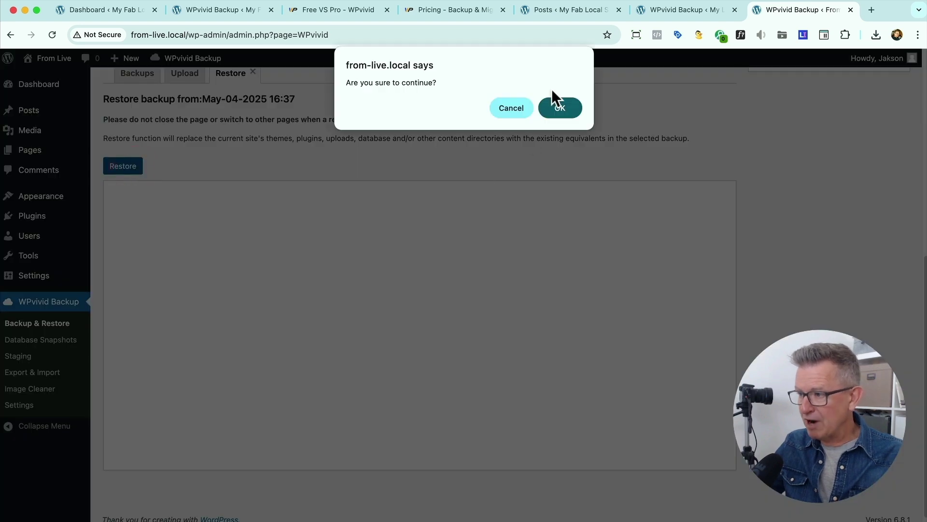
pyautogui.click(556, 107)
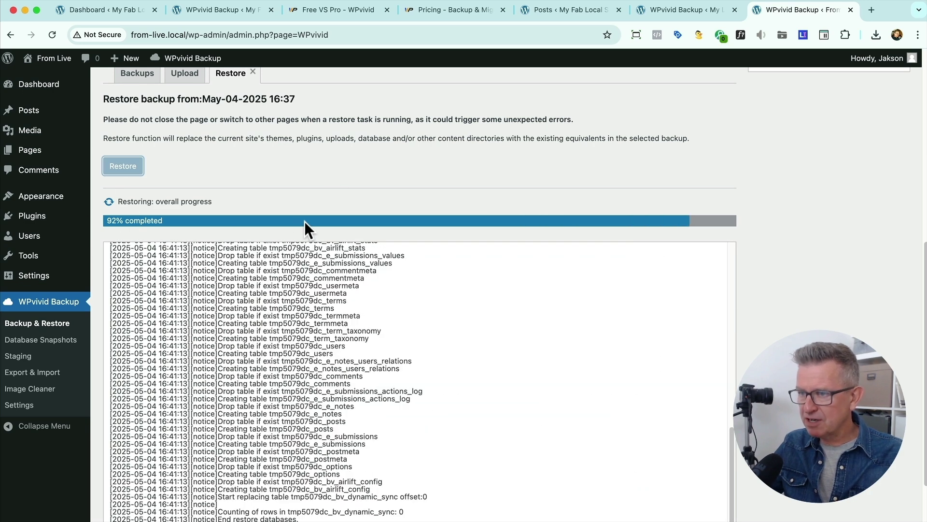
pyautogui.moveTo(182, 36); pyautogui.dragTo(78, 33)
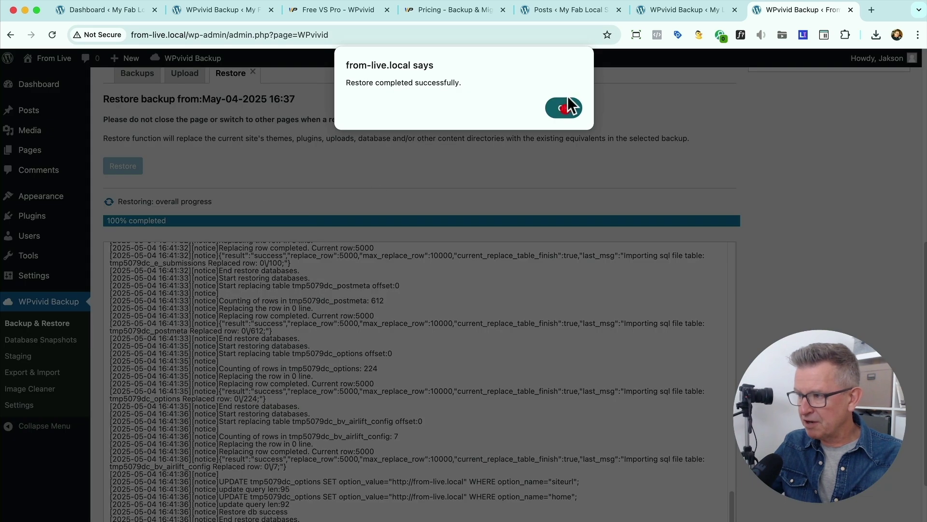
pyautogui.click(565, 108)
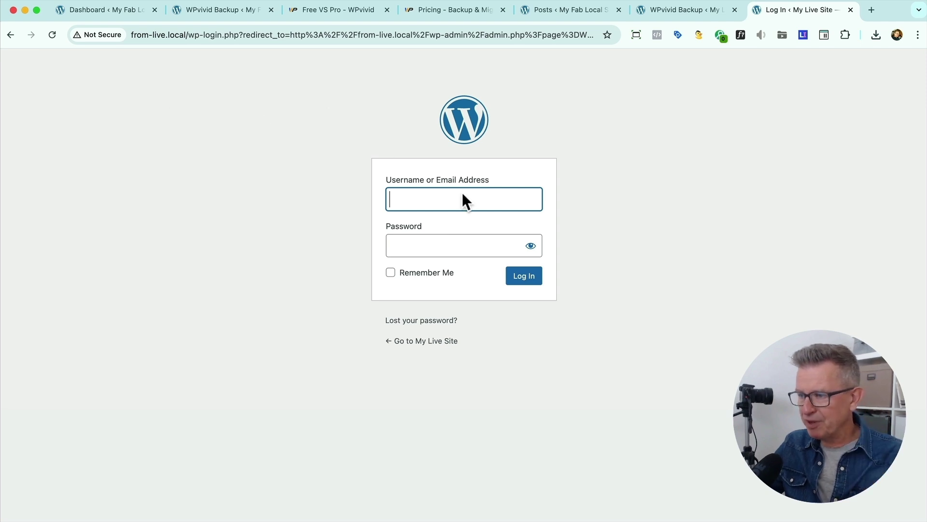
# Step: Load from-live.local in a new Firefox tab
pyautogui.press('super+Tab')
pyautogui.press('super+Tab')
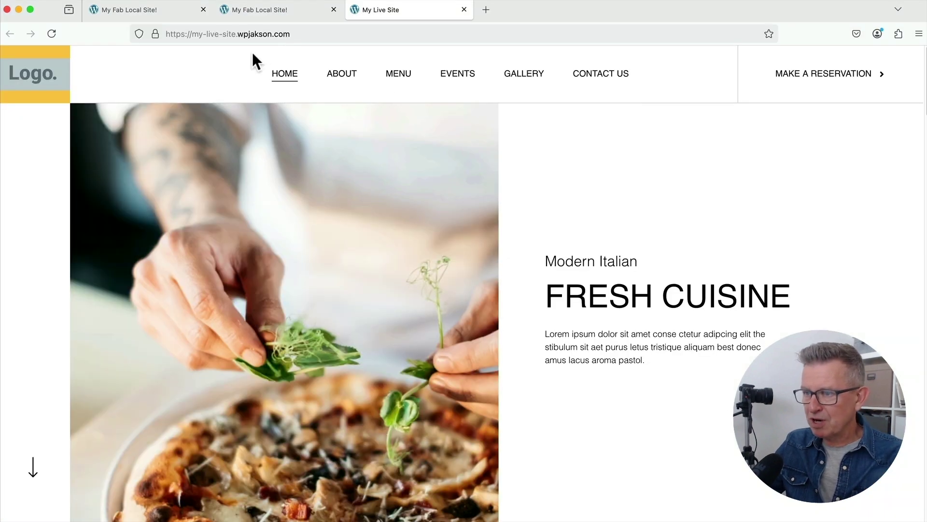
pyautogui.click(236, 34)
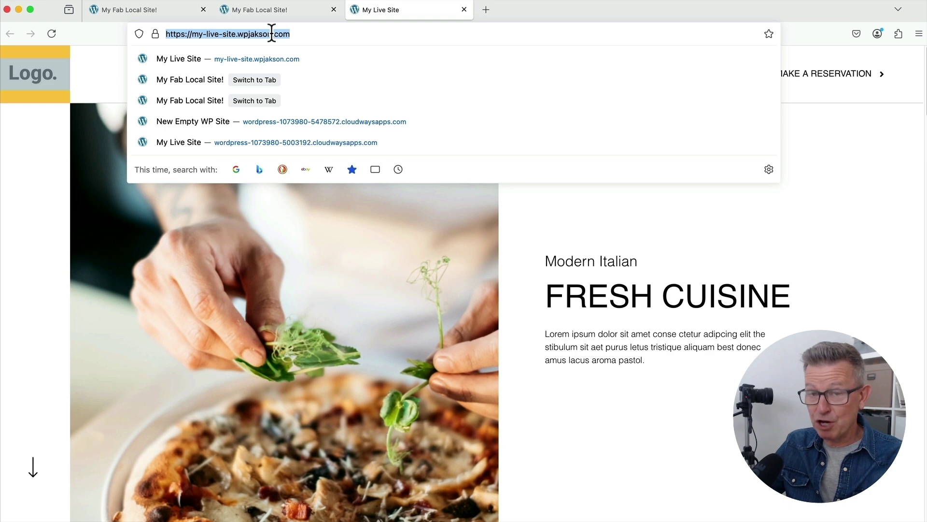
pyautogui.click(486, 11)
pyautogui.write('from-live.loca')
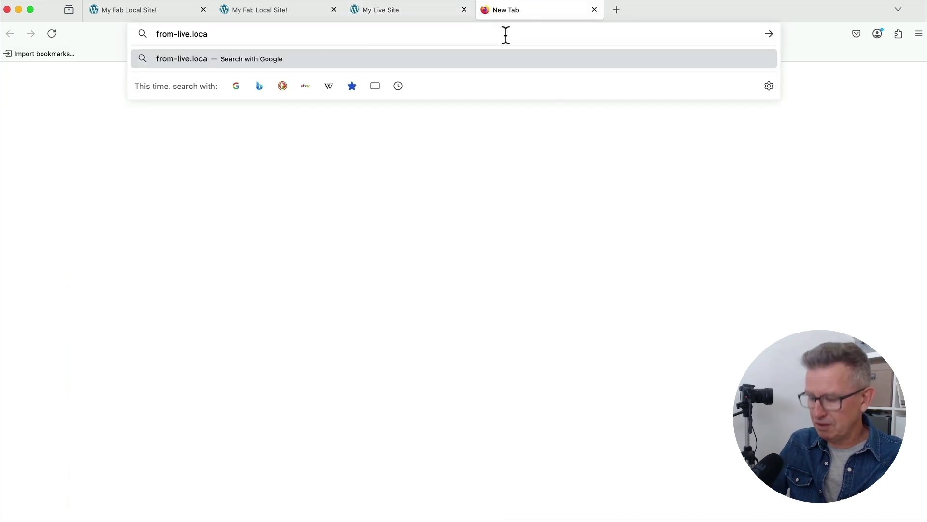
pyautogui.write('l')
pyautogui.press('Return')
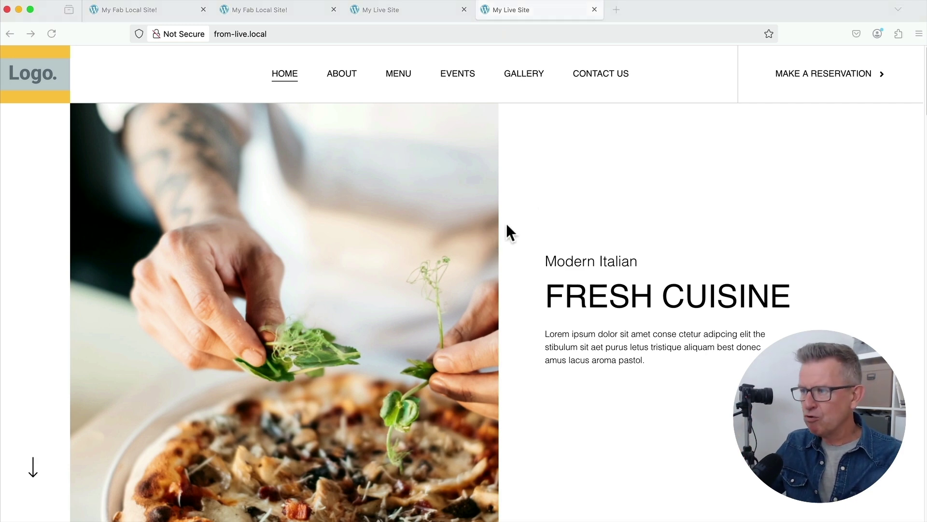
# Step: In Chrome, view the local site's Dashboard, then the migrated site's Posts list
pyautogui.press('super+Tab')
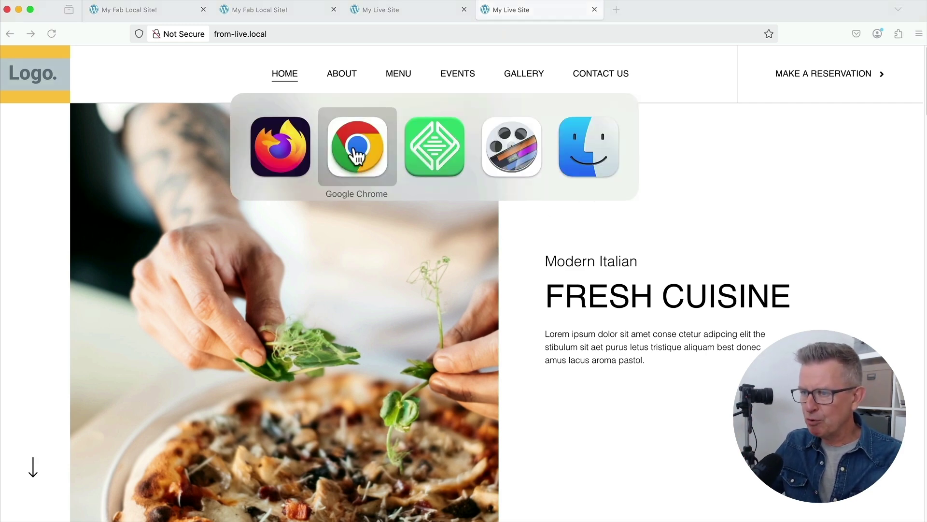
pyautogui.click(357, 154)
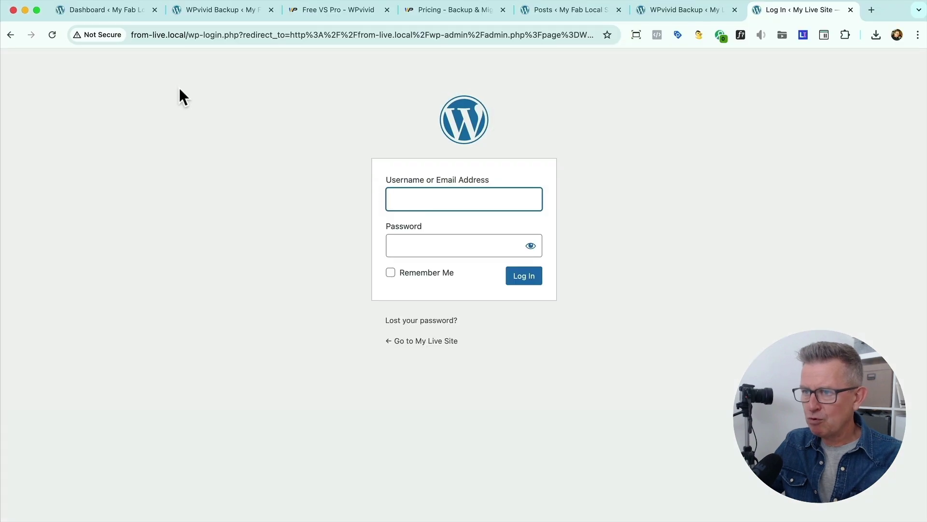
pyautogui.click(87, 10)
pyautogui.click(593, 10)
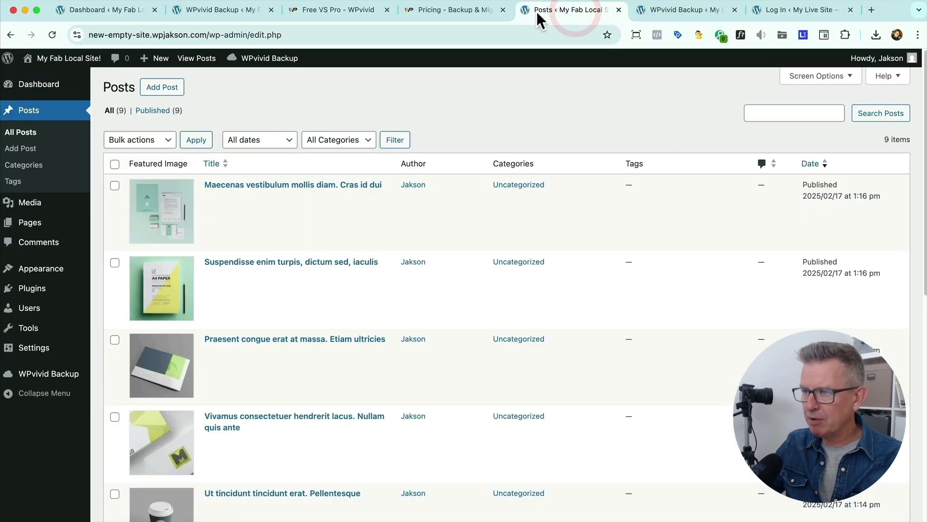
# Step: Check the migrated site's homepage and full address in Firefox, then return to Chrome's WordPress admin
pyautogui.press('super+Tab')
pyautogui.click(358, 147)
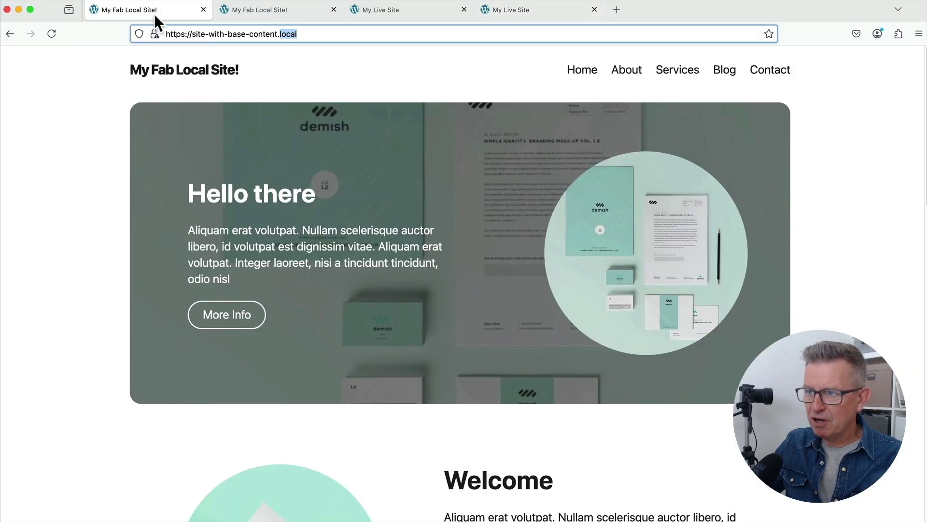
pyautogui.click(266, 11)
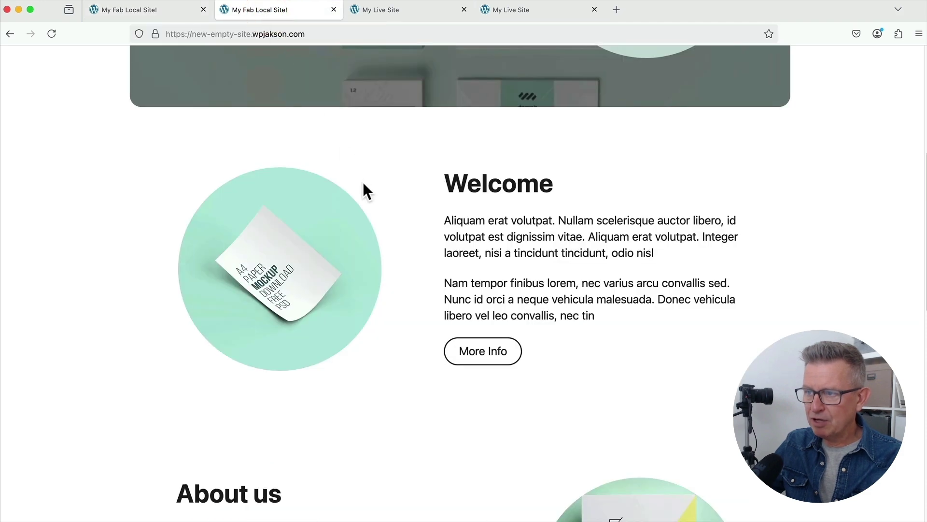
pyautogui.scroll(6, 364, 189)
pyautogui.click(266, 27)
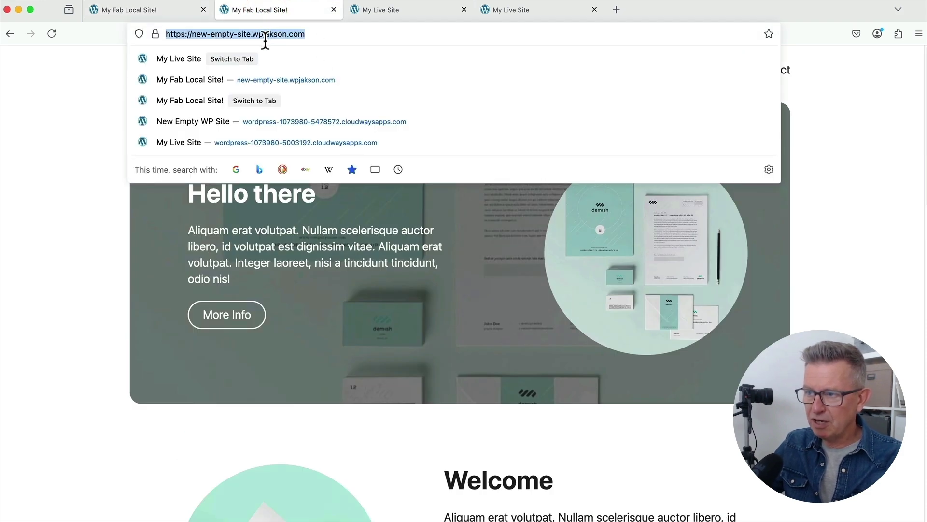
pyautogui.click(45, 325)
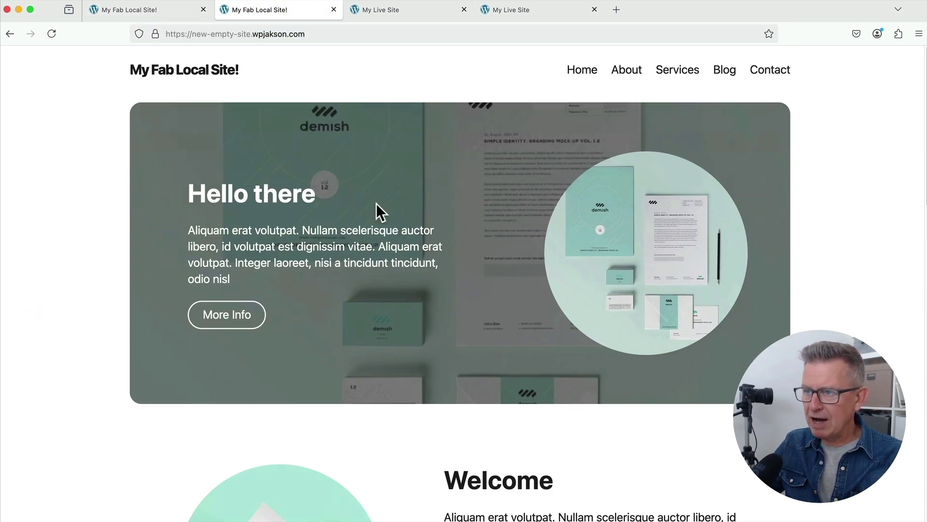
pyautogui.press('super+Tab')
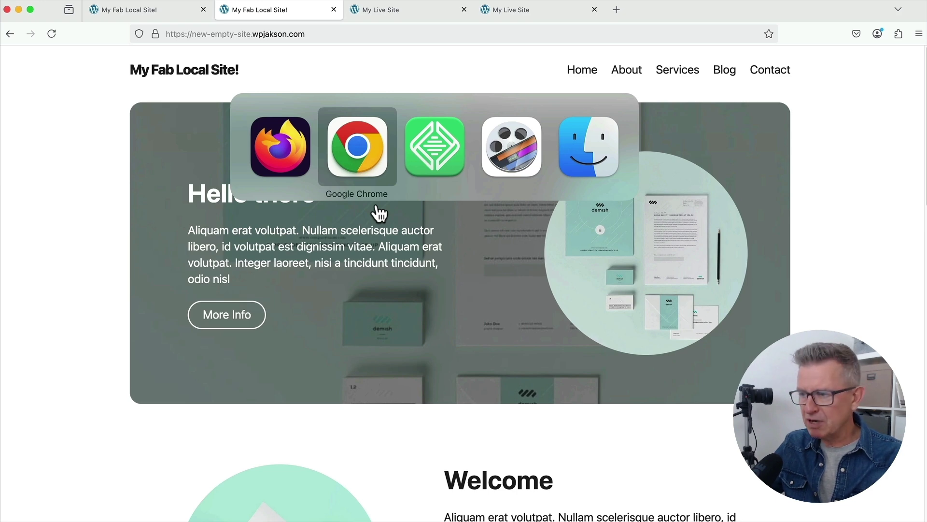
pyautogui.press('super+Tab')
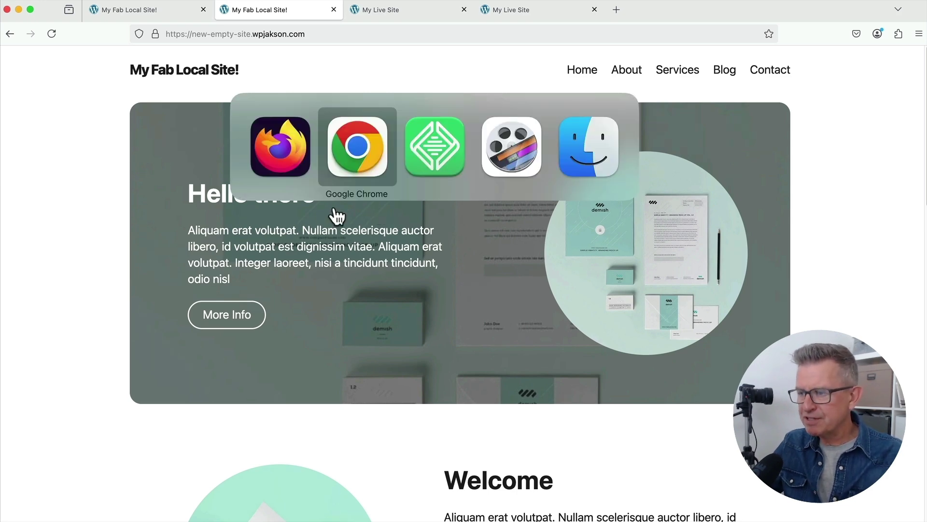
pyautogui.click(365, 155)
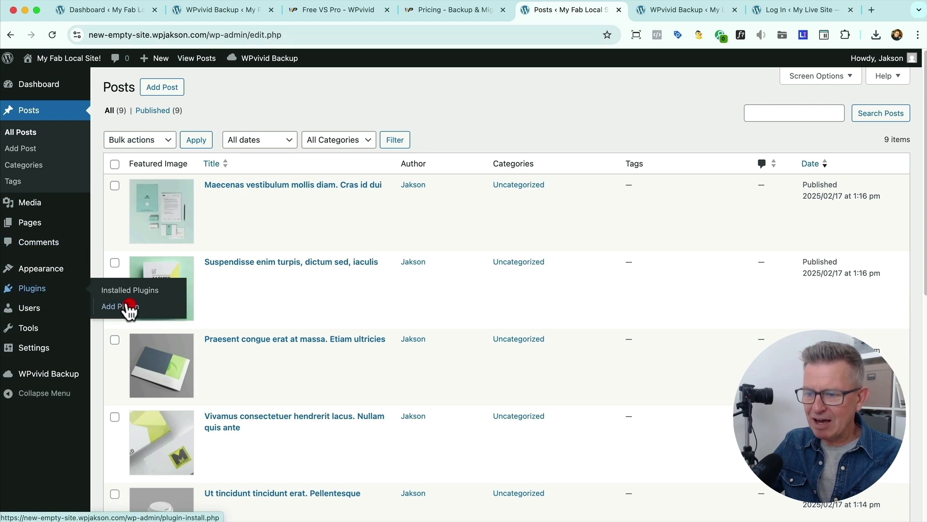
# Step: Search 'better searc' under Add Plugin, then install and activate Better Search Replace
pyautogui.click(128, 307)
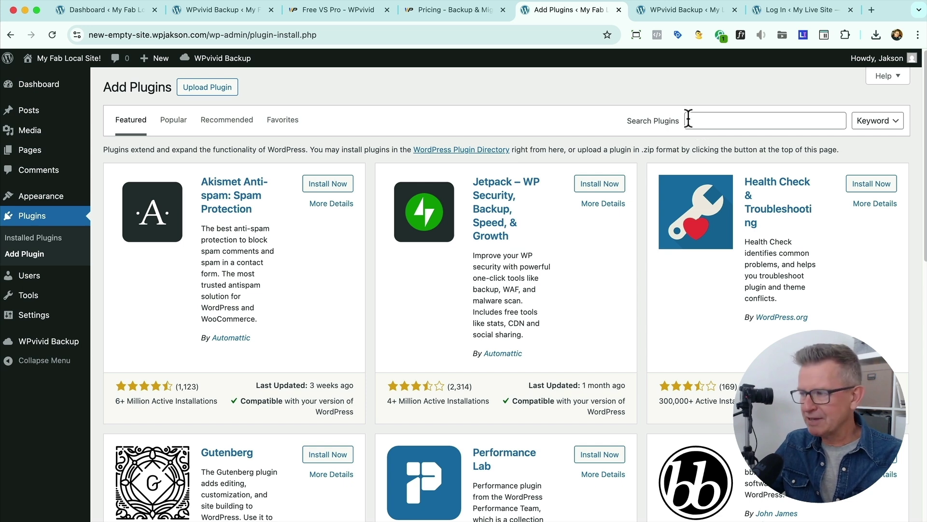
pyautogui.click(688, 118)
pyautogui.write('better search')
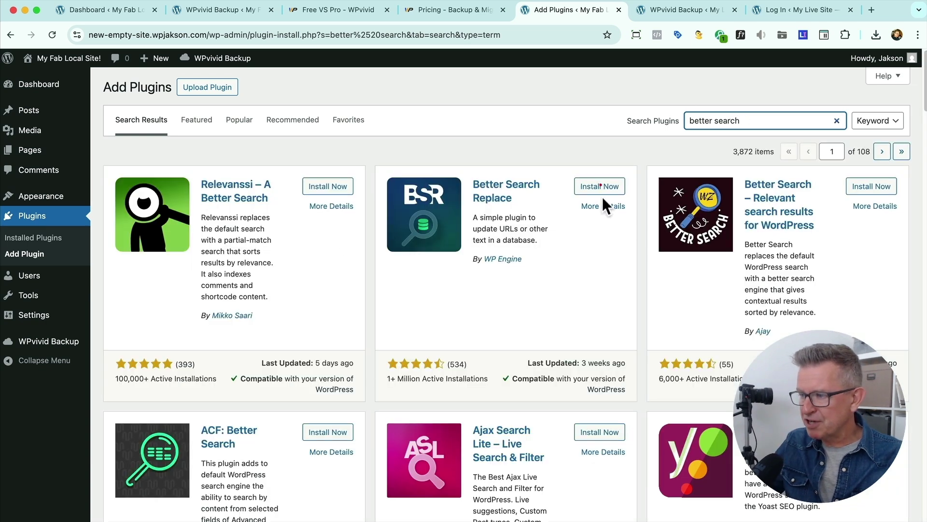
pyautogui.click(600, 187)
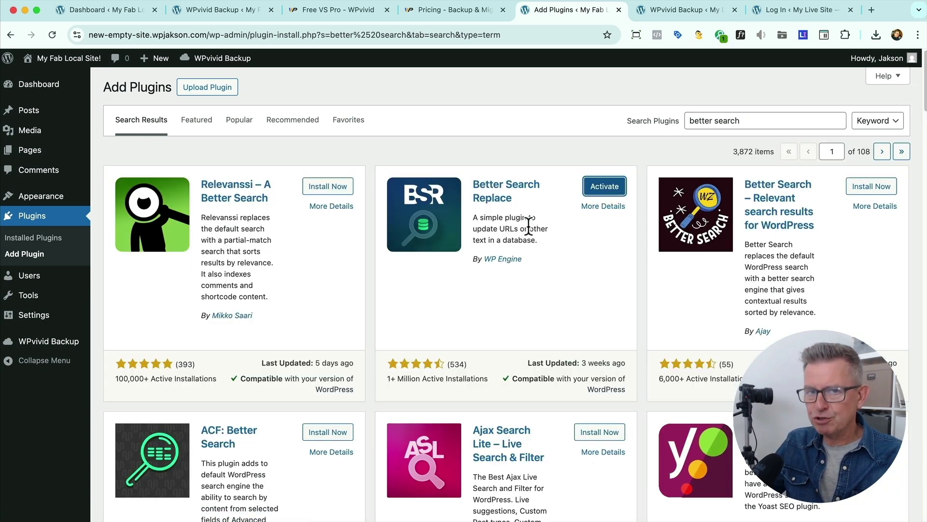
pyautogui.click(598, 190)
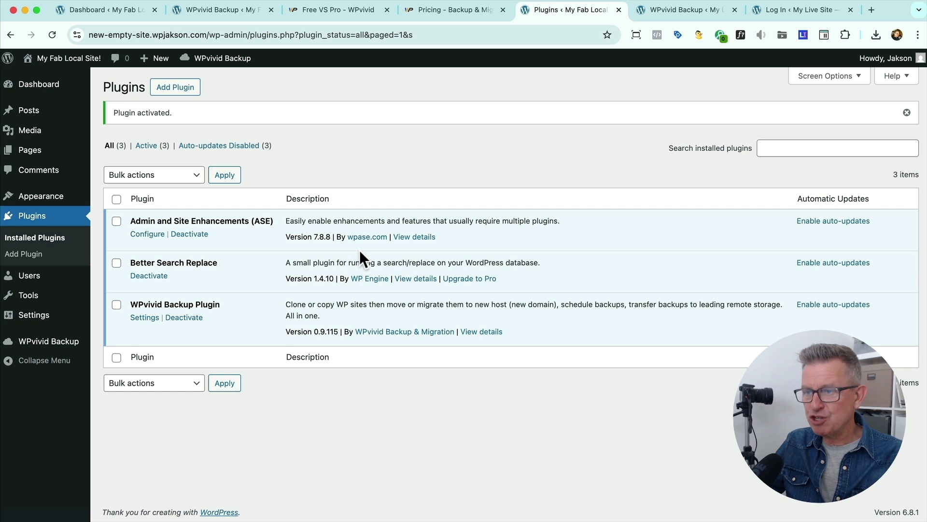
pyautogui.click(86, 10)
# Step: Paste the old domain site-with-base-content.local into Better Search Replace's Search for field
pyautogui.click(207, 35)
pyautogui.moveTo(226, 34); pyautogui.dragTo(116, 34)
pyautogui.press('super+c')
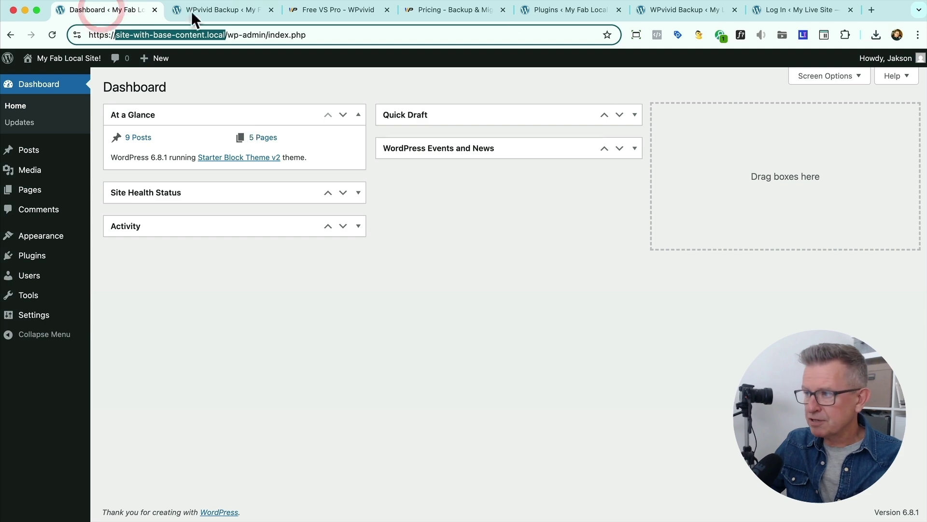
pyautogui.click(566, 10)
pyautogui.moveTo(24, 296)
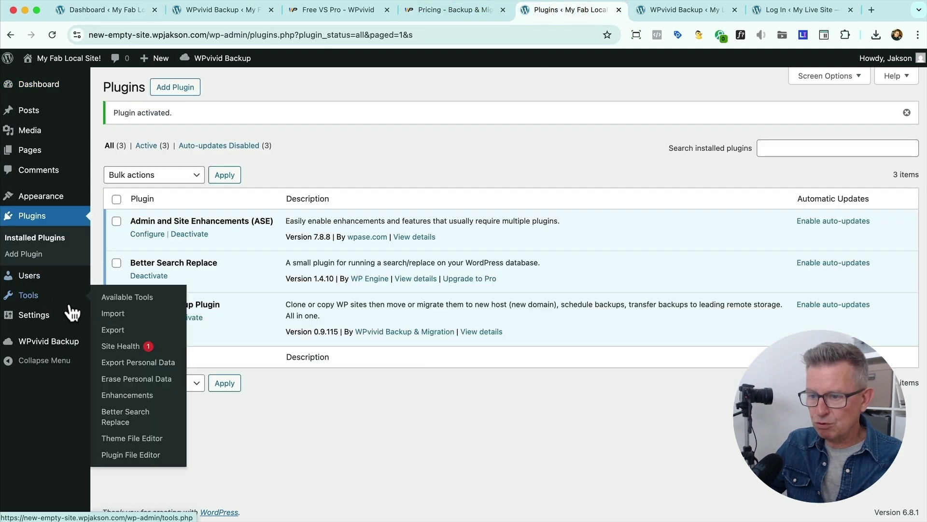
pyautogui.click(143, 424)
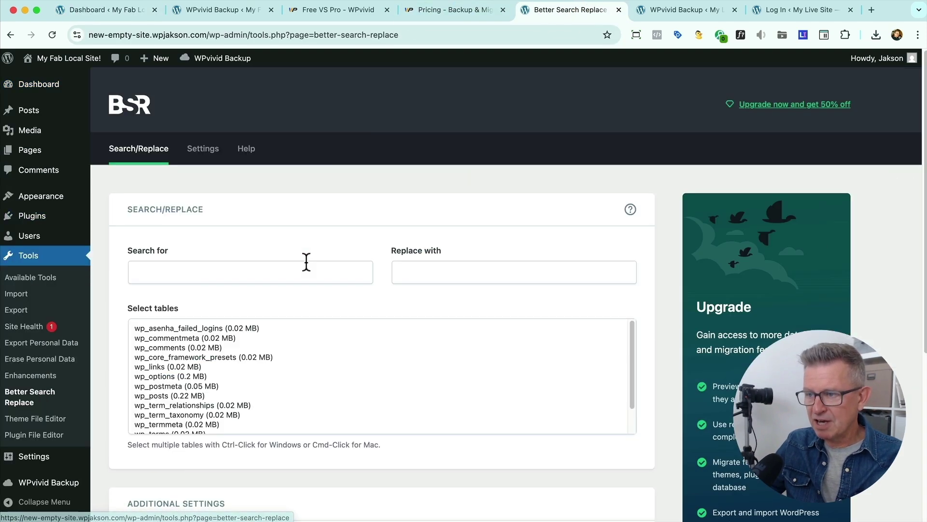
pyautogui.click(182, 278)
pyautogui.press('super+v')
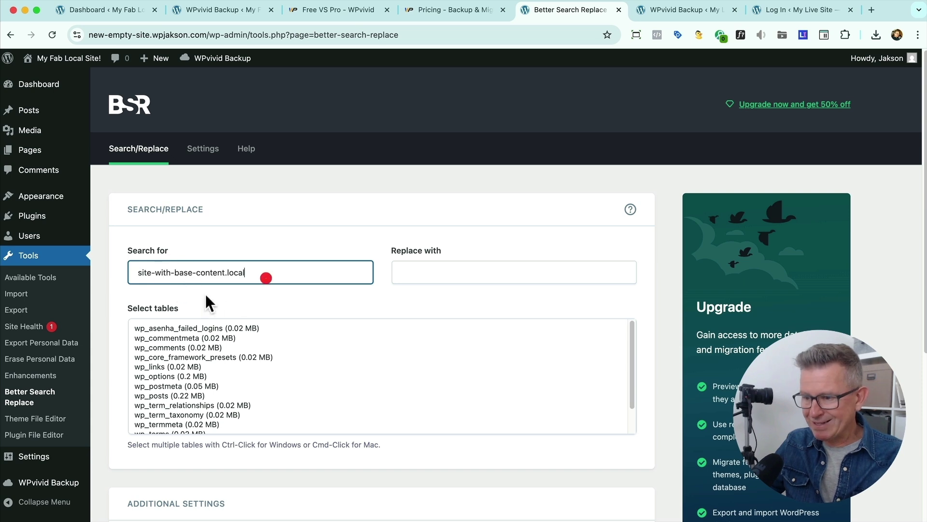
pyautogui.click(293, 304)
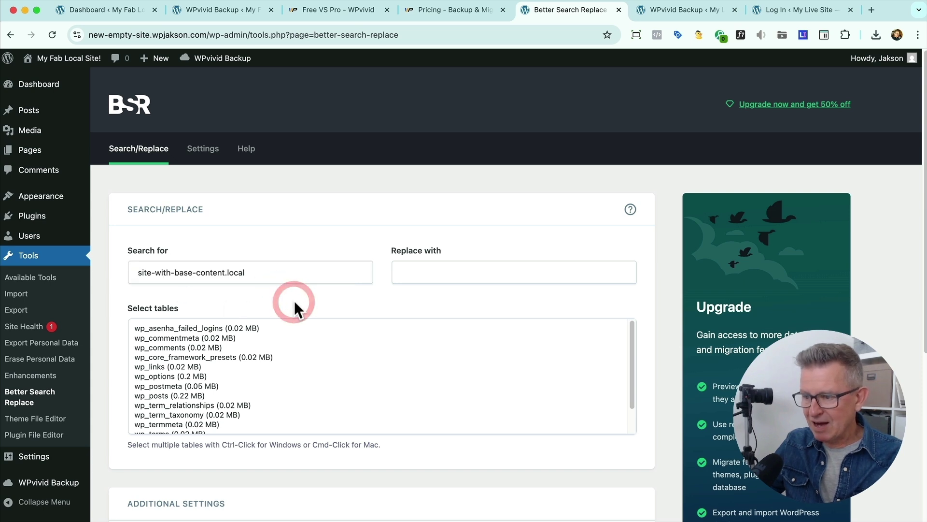
# Step: Enter new-empty-site.wpjakson.com as the replacement, select all tables, and run a dry run
pyautogui.click(208, 34)
pyautogui.moveTo(235, 35); pyautogui.dragTo(116, 35)
pyautogui.press('super+c')
pyautogui.click(474, 271)
pyautogui.press('super+v')
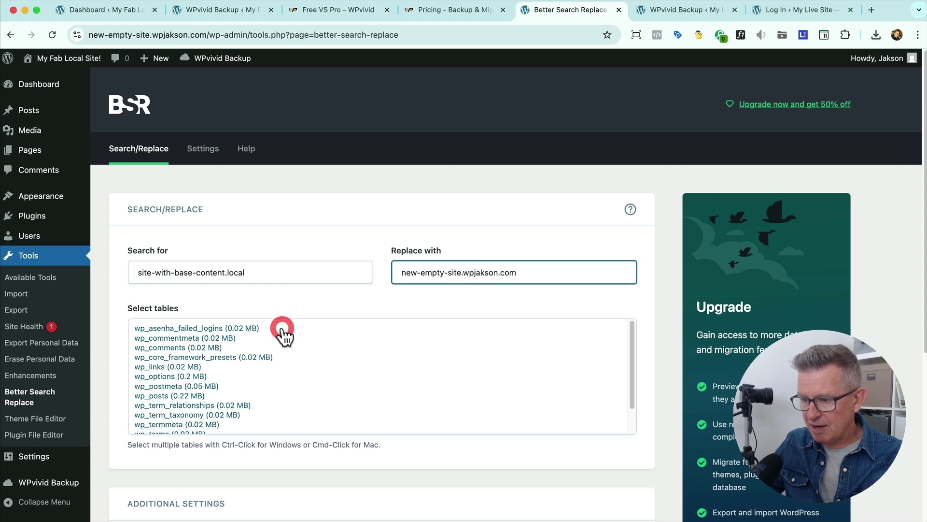
pyautogui.click(281, 329)
pyautogui.scroll(-3, 284, 362)
pyautogui.keyDown('shift'); pyautogui.click(285, 424); pyautogui.keyUp('shift')
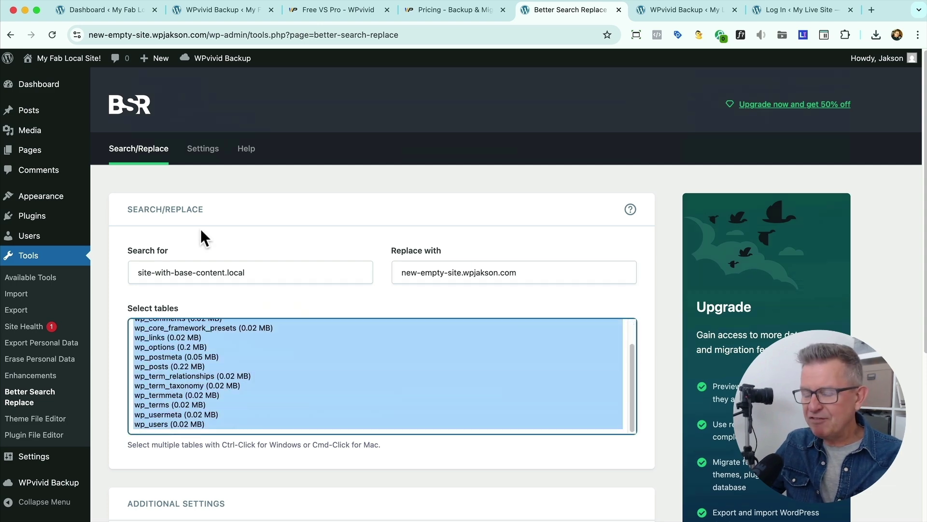
pyautogui.scroll(-5, 309, 280)
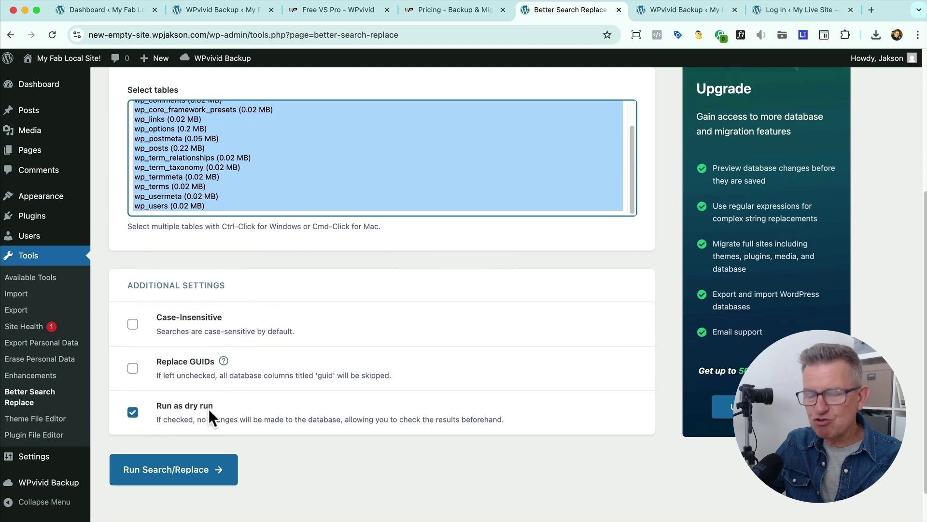
pyautogui.click(193, 470)
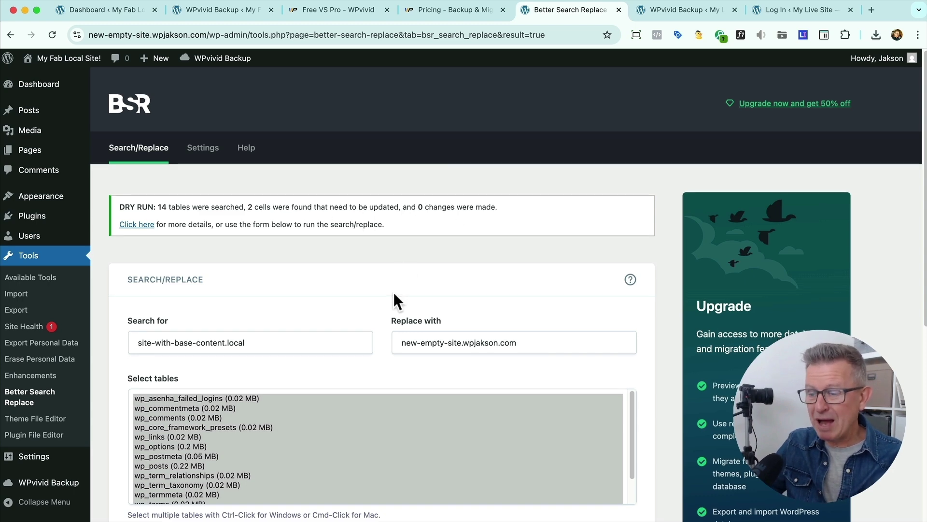
# Step: Turn off 'Run as dry run' and apply the replacement, changing 2 cells across 14 tables
pyautogui.scroll(-5, 377, 343)
pyautogui.click(133, 462)
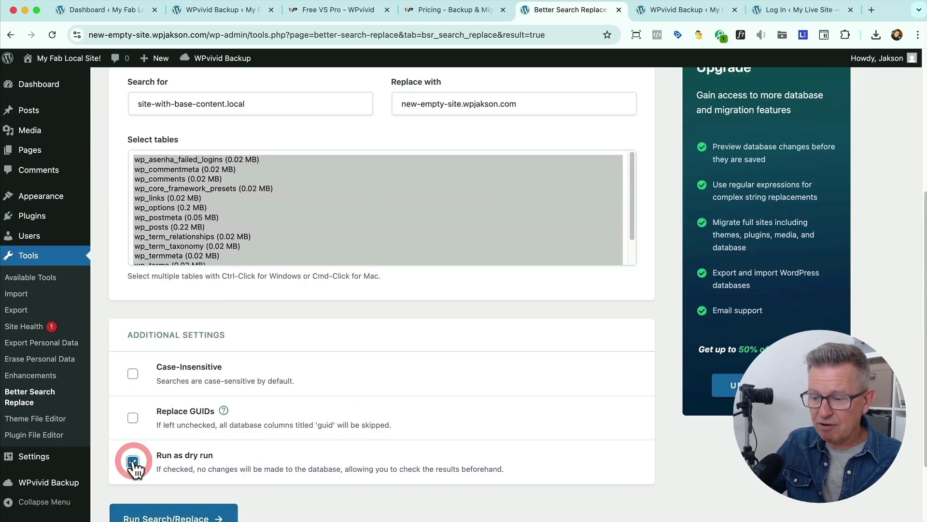
pyautogui.scroll(-2, 291, 327)
pyautogui.click(207, 429)
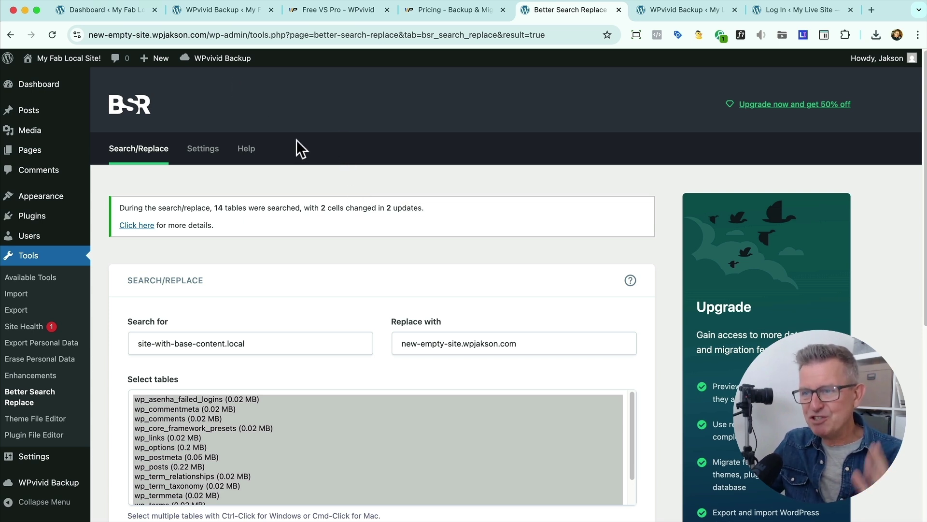
# Step: Return to the local site's WPvivid Backup page, scroll through Backup & Restore, and open Schedule
pyautogui.click(87, 12)
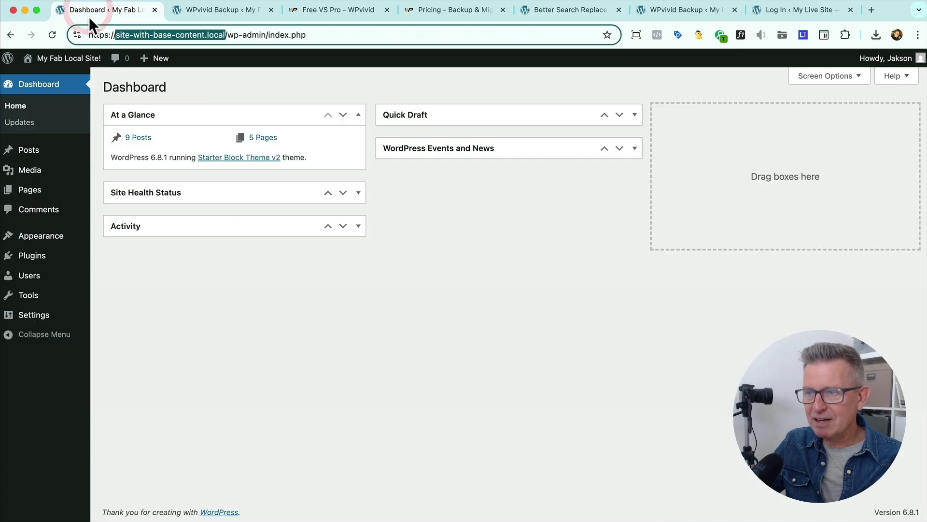
pyautogui.moveTo(85, 319)
pyautogui.click(218, 15)
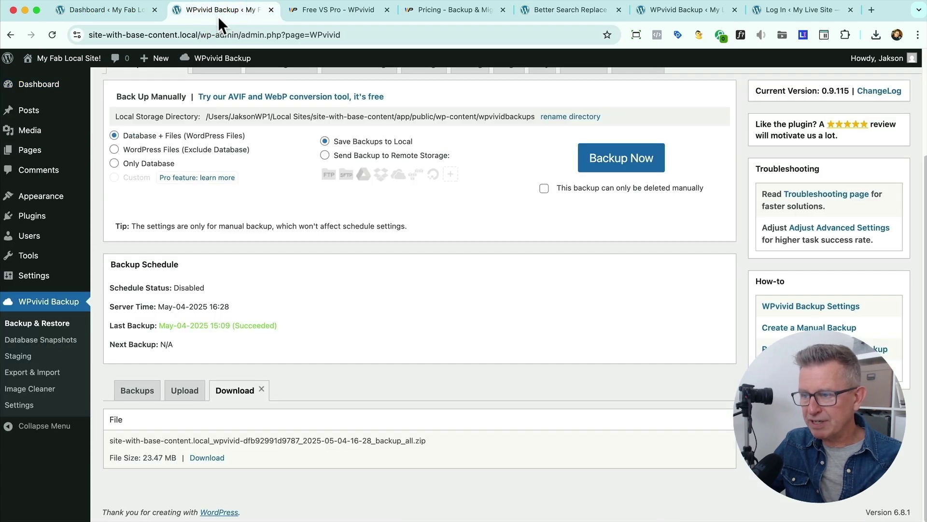
pyautogui.scroll(2, 356, 332)
pyautogui.scroll(1, 367, 328)
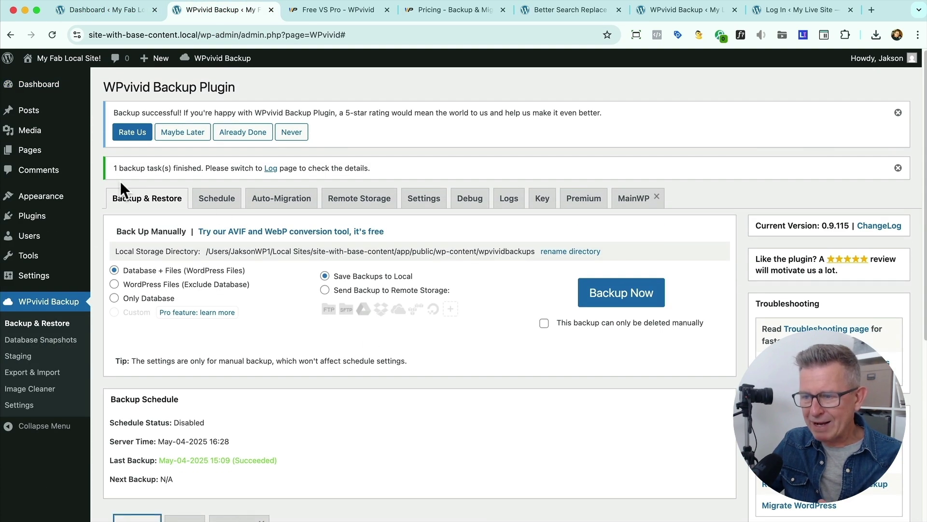
pyautogui.scroll(-6, 379, 374)
pyautogui.scroll(6, 380, 364)
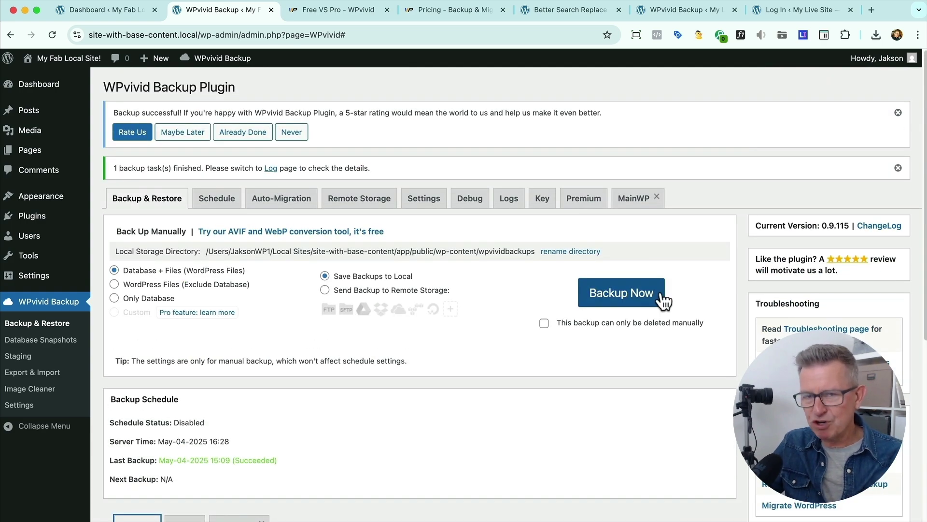
pyautogui.scroll(-6, 485, 273)
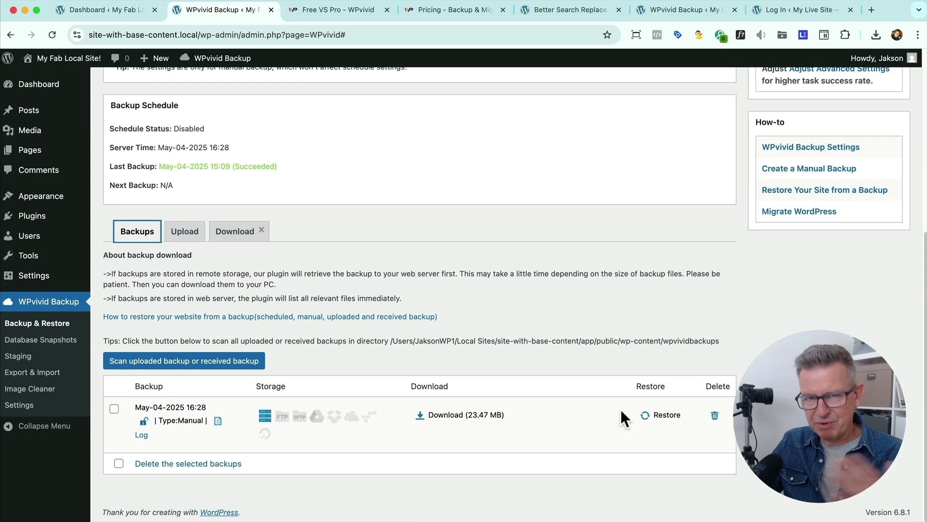
pyautogui.scroll(6, 387, 333)
pyautogui.click(216, 199)
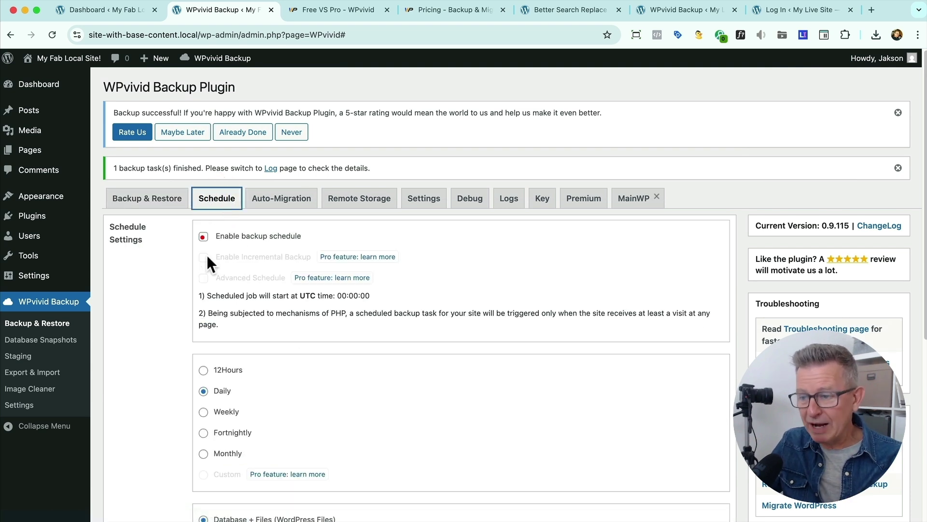
# Step: Enable the backup schedule, then view Auto-Migration and the Dropbox, OneDrive, Amazon S3 and DigitalOcean Spaces storage forms
pyautogui.click(203, 236)
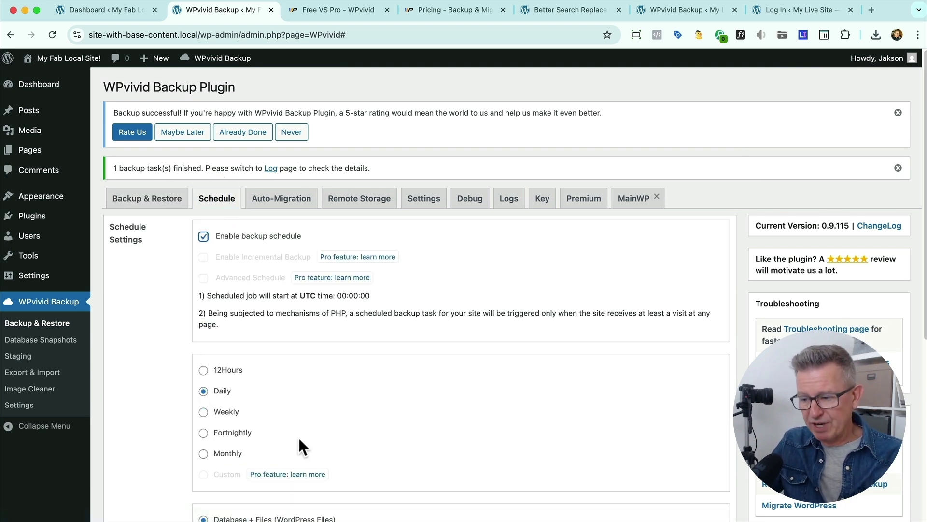
pyautogui.click(296, 204)
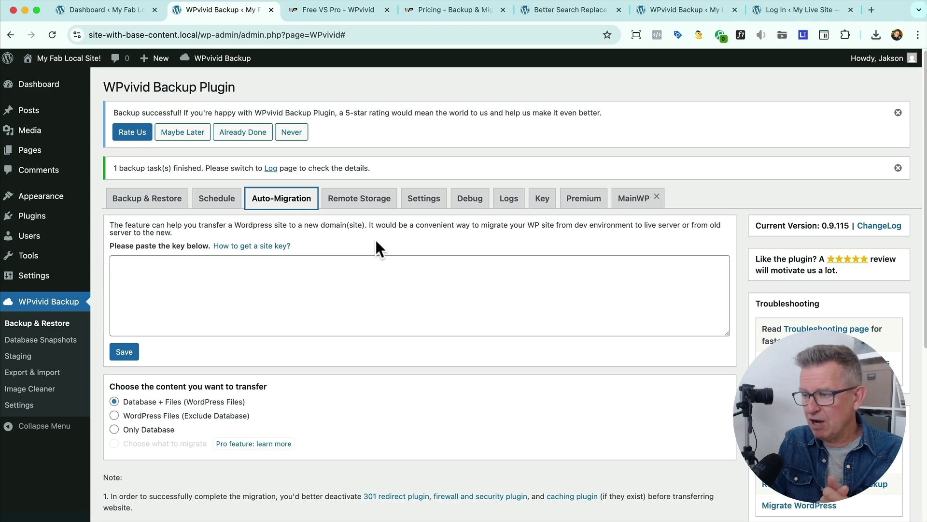
pyautogui.click(360, 208)
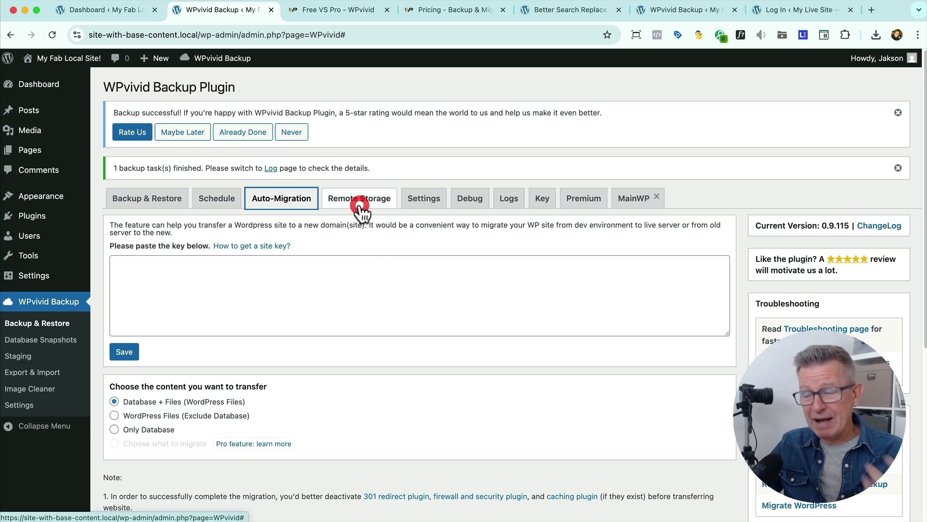
pyautogui.click(200, 229)
pyautogui.click(268, 228)
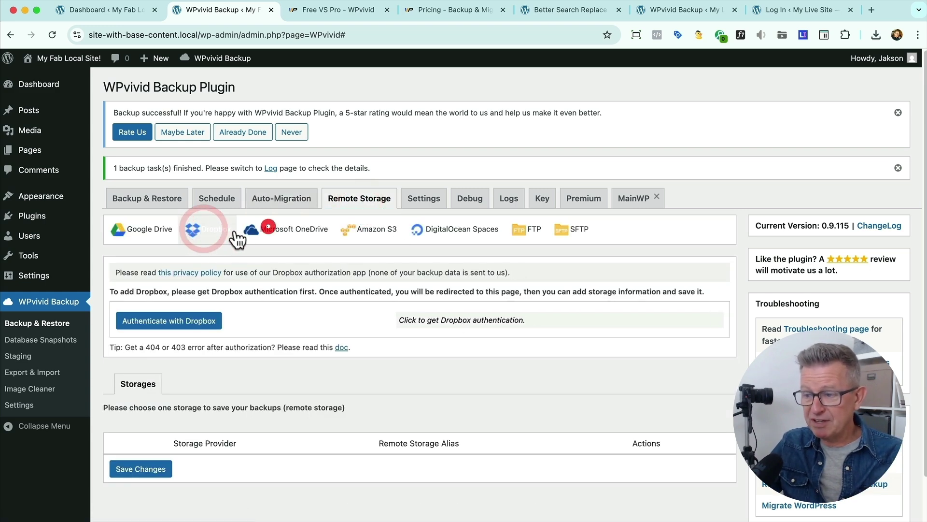
pyautogui.click(377, 228)
pyautogui.click(486, 228)
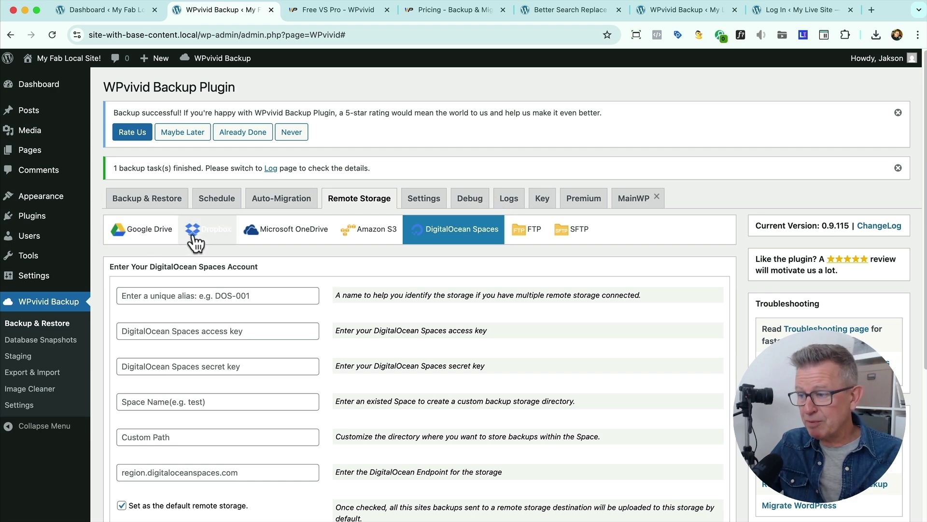
# Step: Browse the Settings, Debug, Logs and Key tabs, then open Database Snapshots
pyautogui.click(433, 200)
pyautogui.click(470, 203)
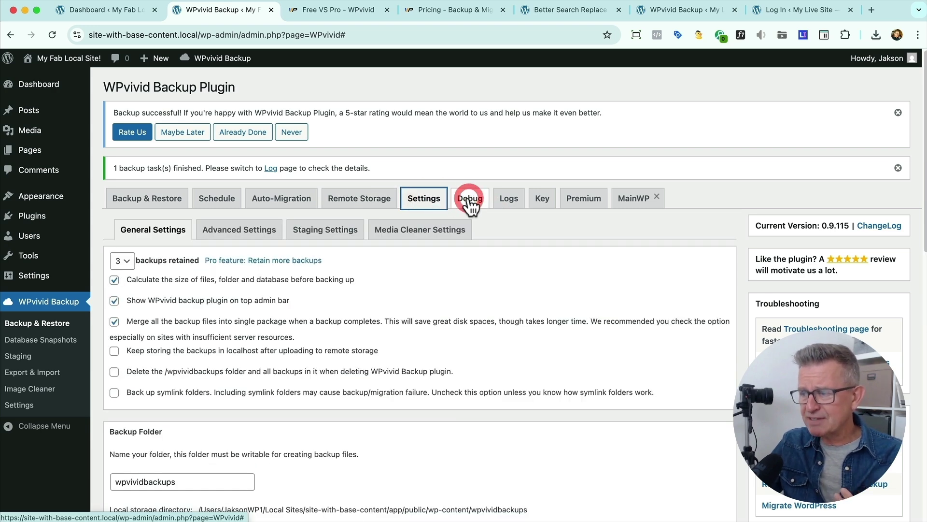
pyautogui.click(429, 200)
pyautogui.click(466, 200)
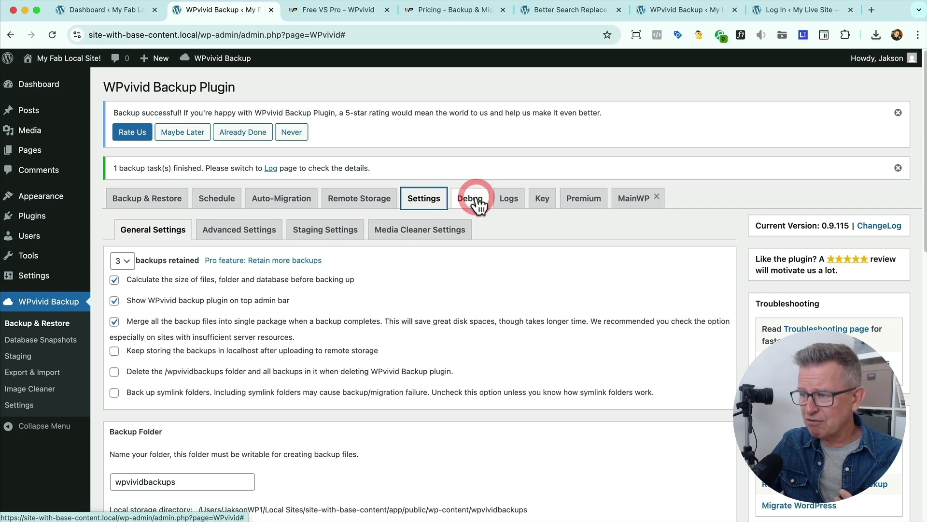
pyautogui.click(507, 205)
pyautogui.click(543, 199)
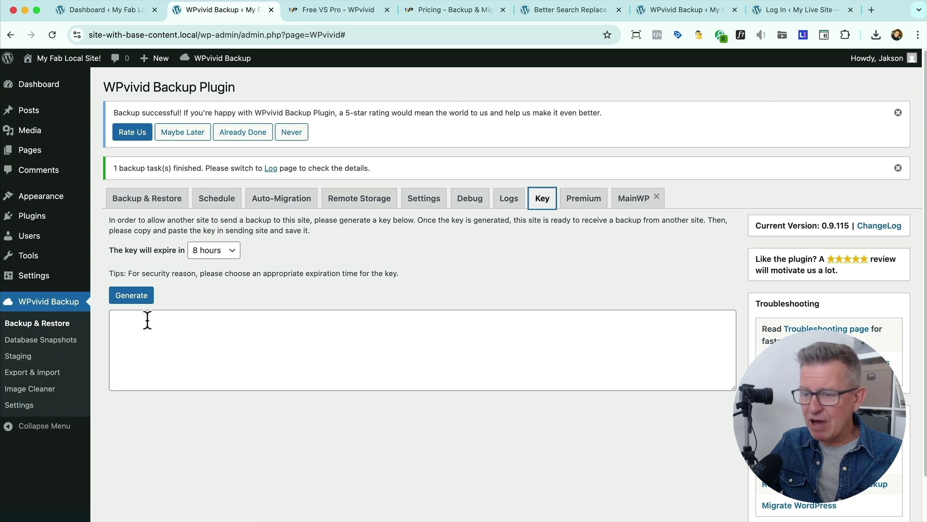
pyautogui.click(27, 340)
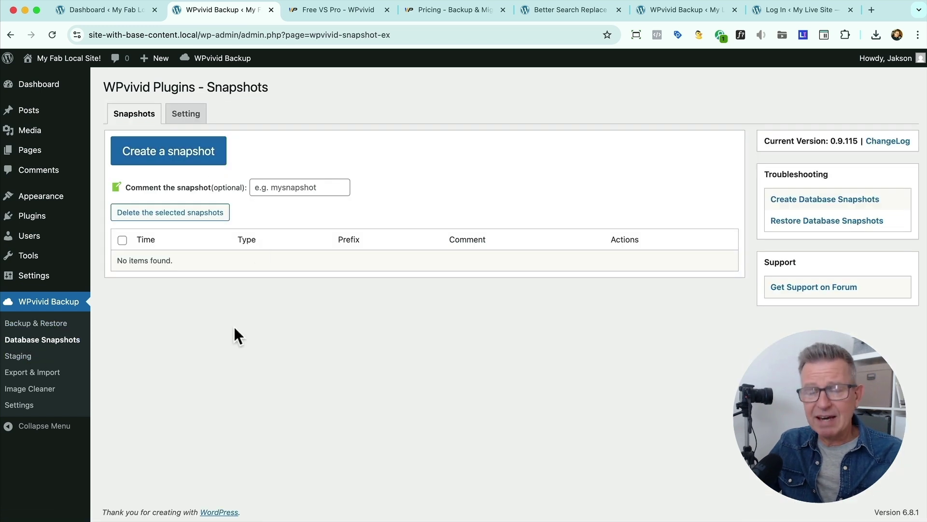
# Step: View WPvivid's Staging page, then switch to the Free vs Pro comparison tab
pyautogui.click(33, 359)
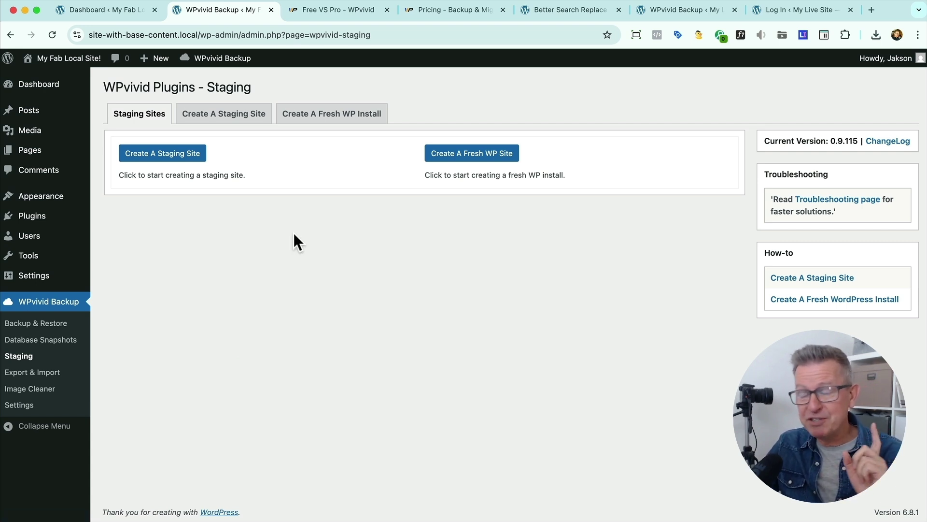
pyautogui.click(332, 12)
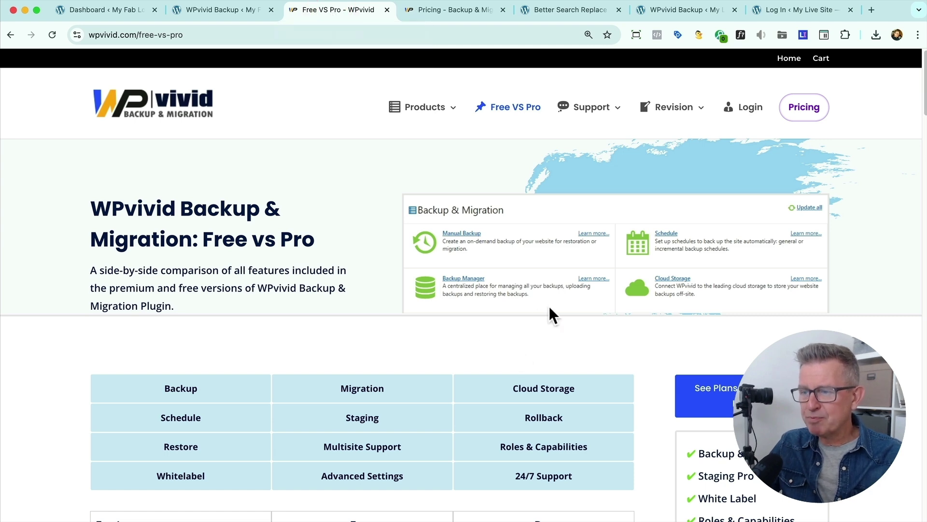
# Step: Highlight the Pro-only Incremental Backup, Selective Content Backup and Exclusion/Inclusion Rules rows in the Free vs Pro table
pyautogui.scroll(-7, 550, 305)
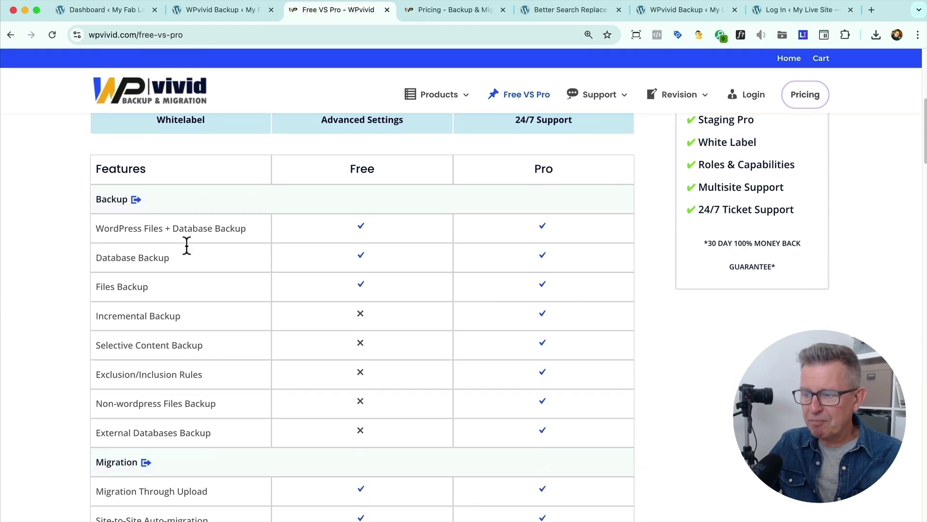
pyautogui.tripleClick(147, 317)
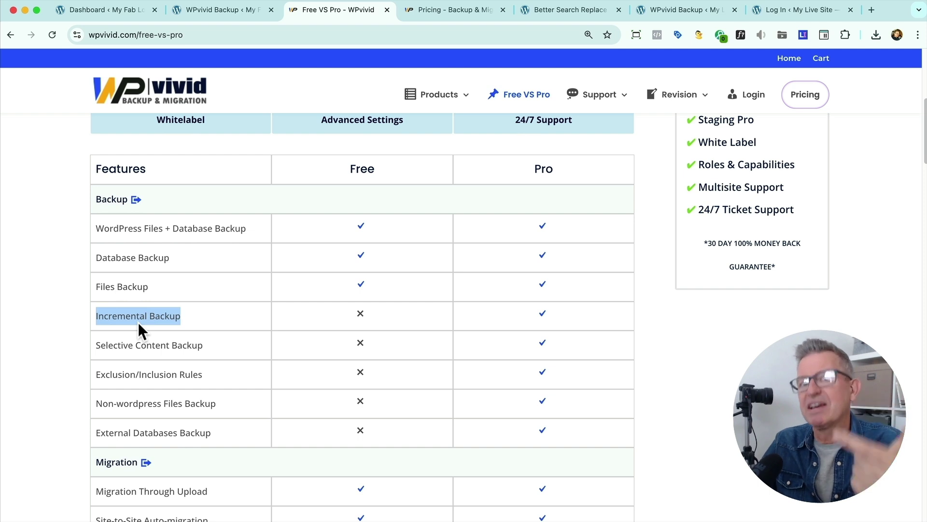
pyautogui.tripleClick(151, 346)
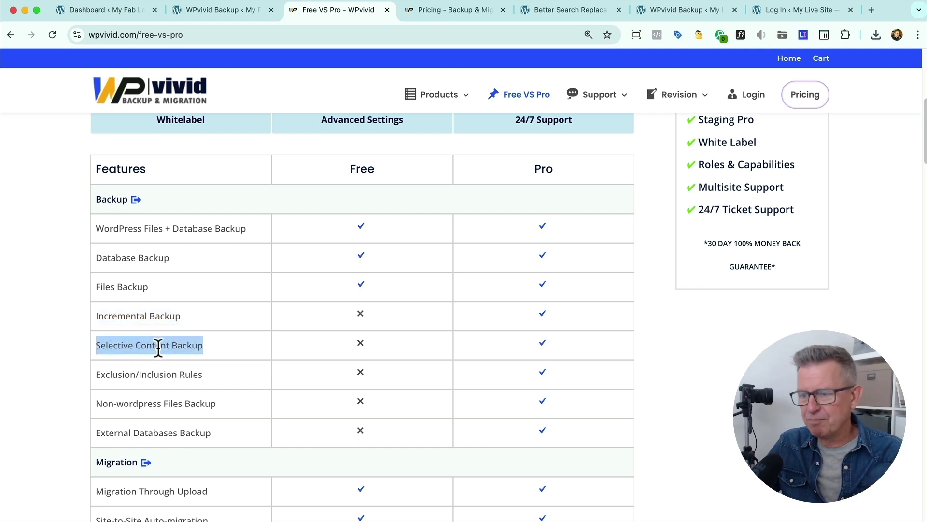
pyautogui.tripleClick(174, 374)
pyautogui.scroll(-1, 242, 351)
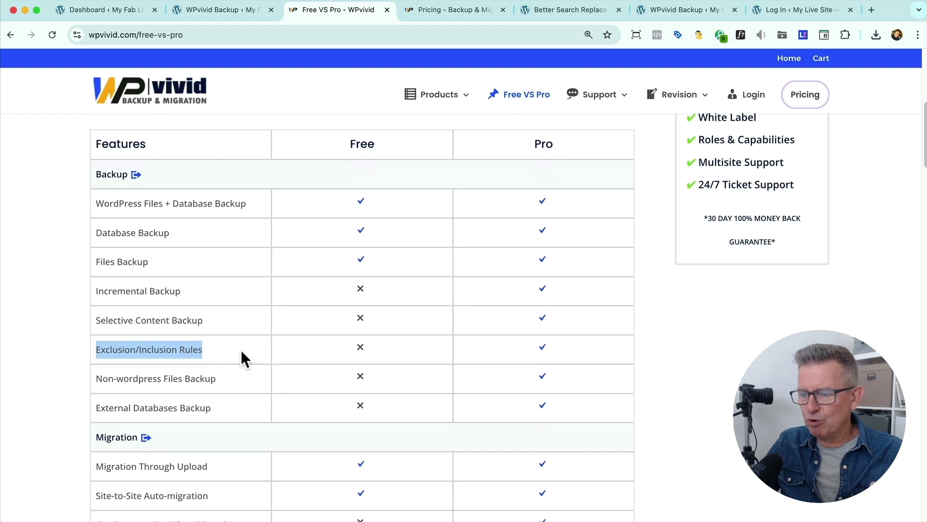
pyautogui.scroll(-2, 241, 350)
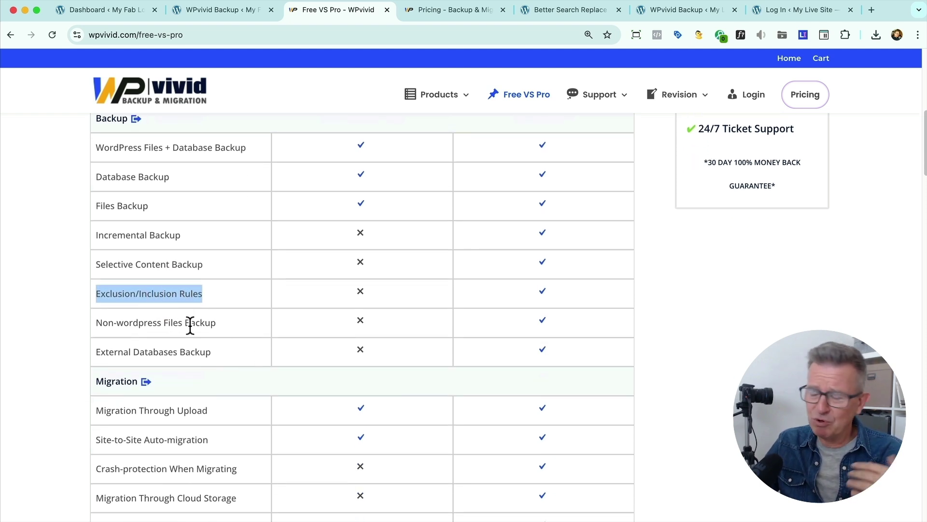
pyautogui.scroll(-1, 194, 328)
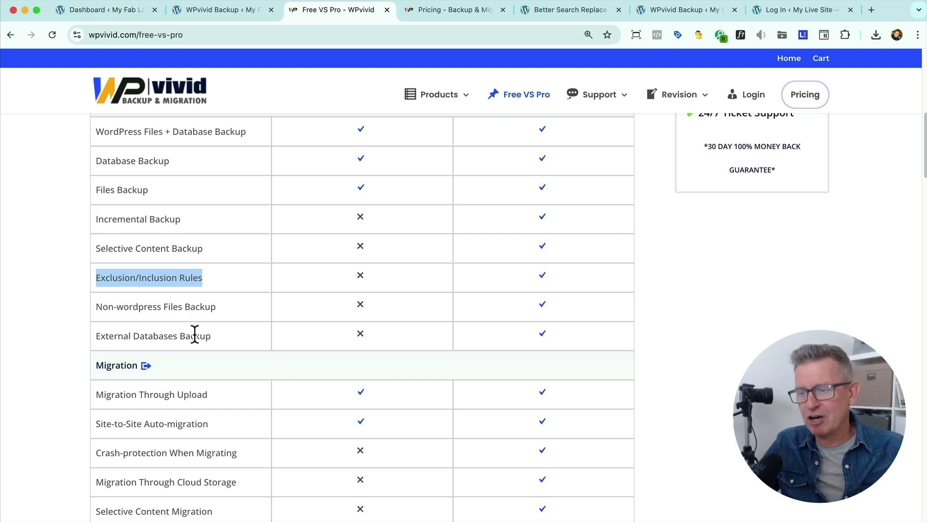
pyautogui.scroll(-5, 195, 333)
pyautogui.scroll(-1, 194, 333)
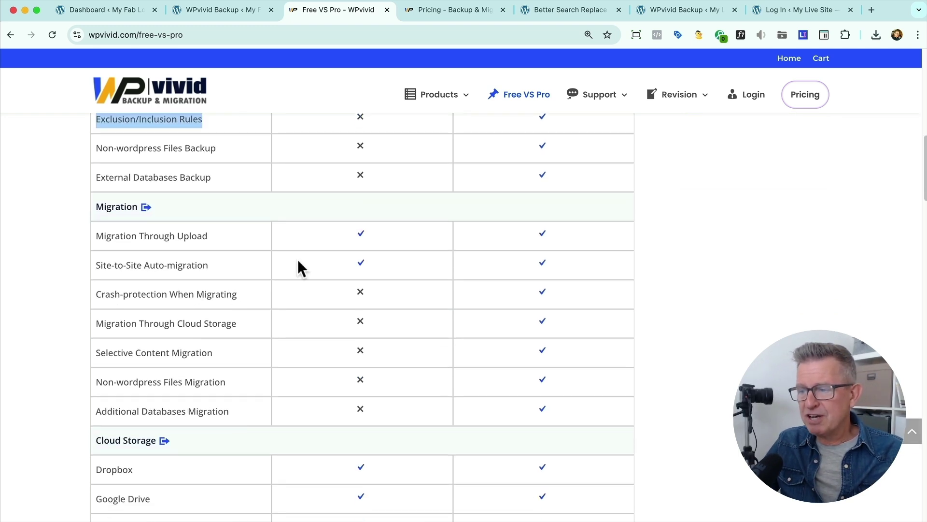
pyautogui.tripleClick(161, 293)
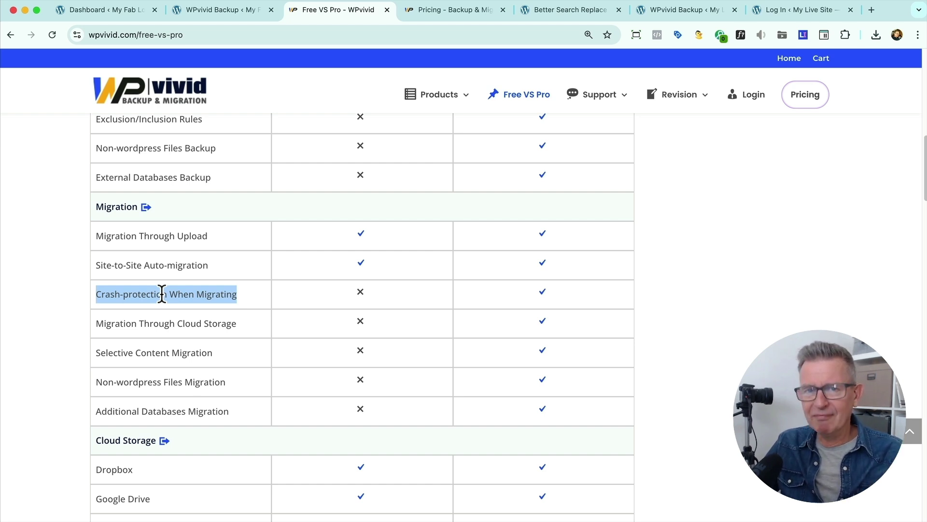
pyautogui.tripleClick(180, 320)
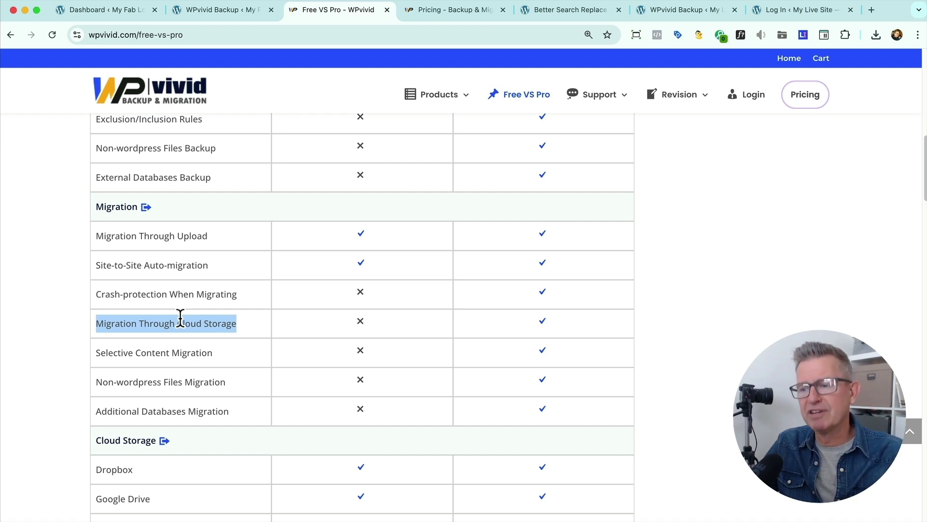
pyautogui.scroll(-4, 236, 314)
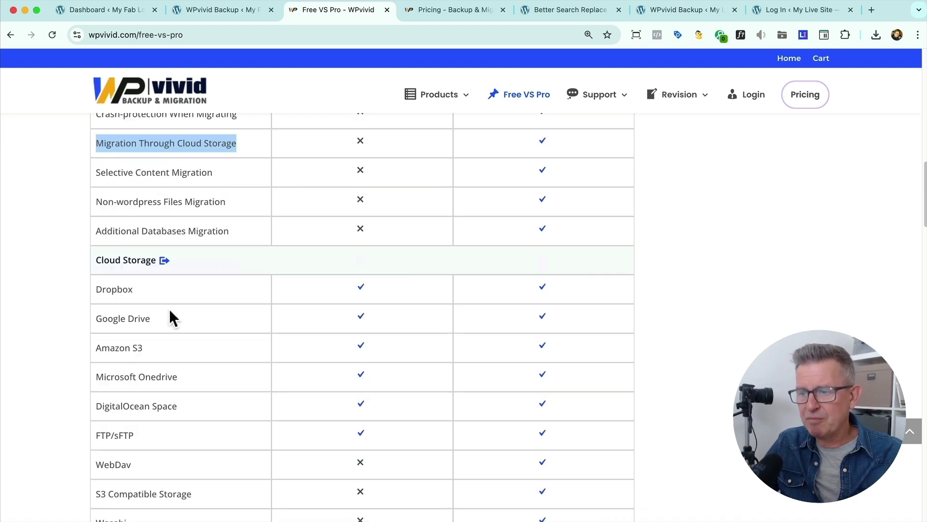
pyautogui.scroll(-5, 170, 309)
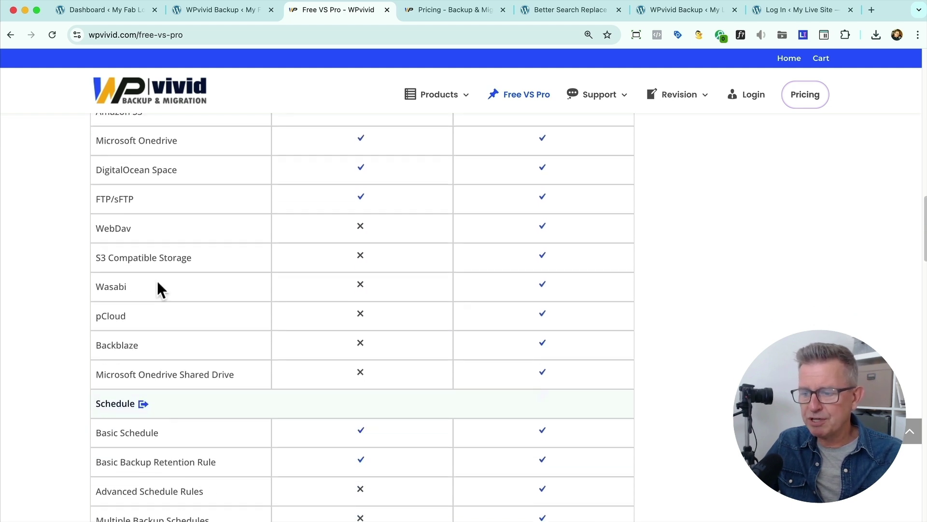
pyautogui.scroll(-3, 160, 288)
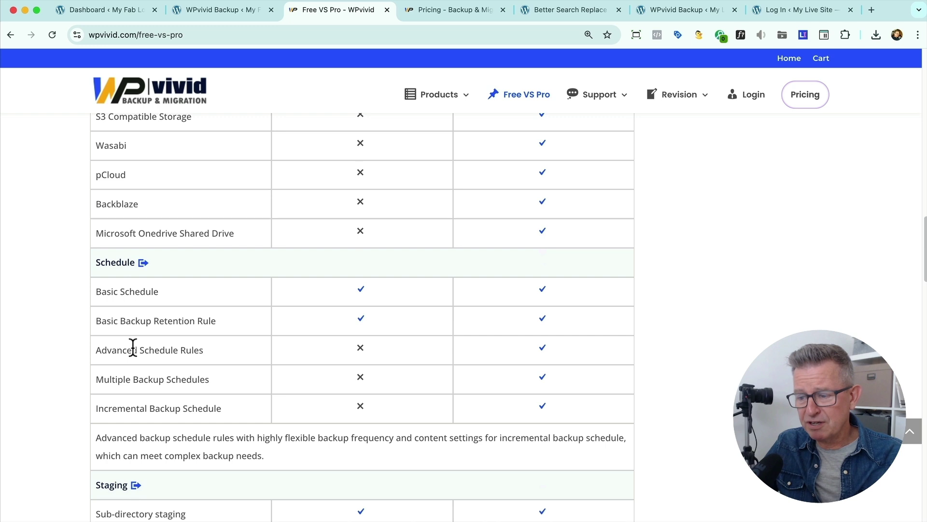
pyautogui.moveTo(96, 408); pyautogui.dragTo(227, 386)
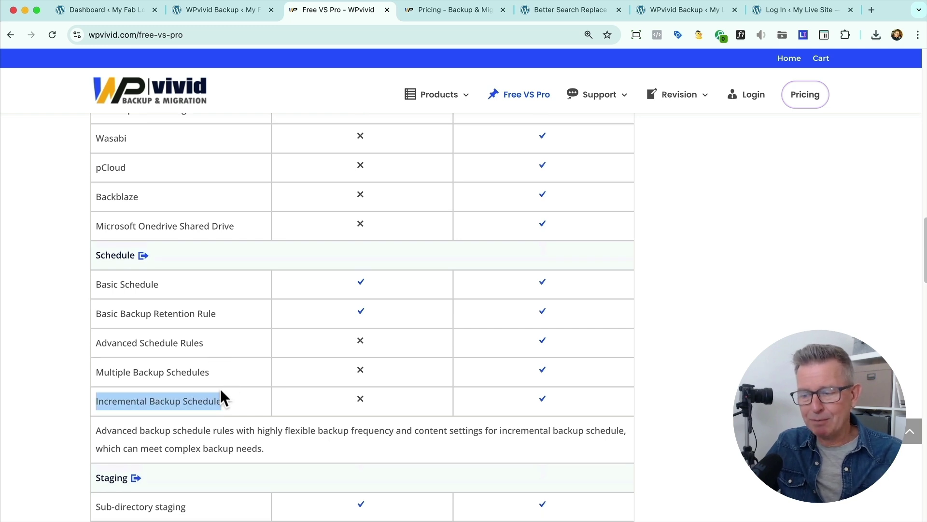
pyautogui.scroll(-5, 263, 370)
pyautogui.scroll(-1, 264, 371)
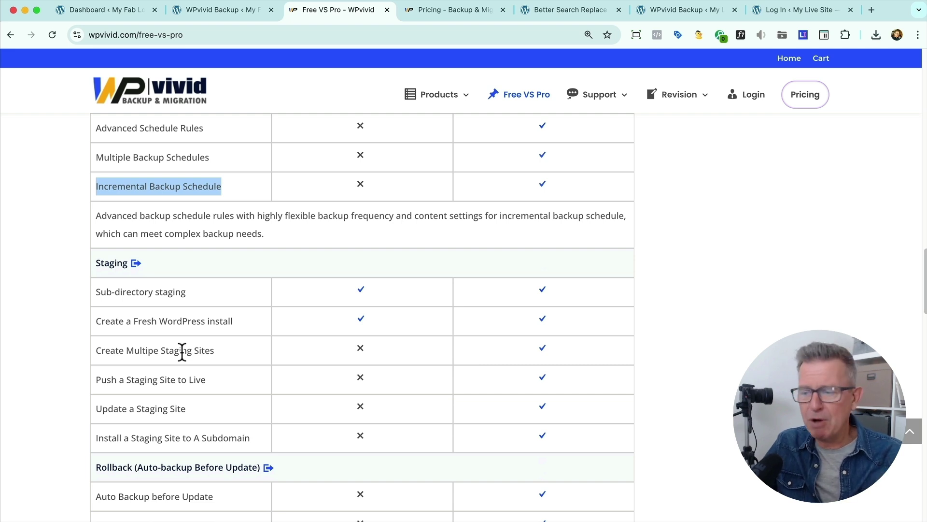
pyautogui.tripleClick(154, 380)
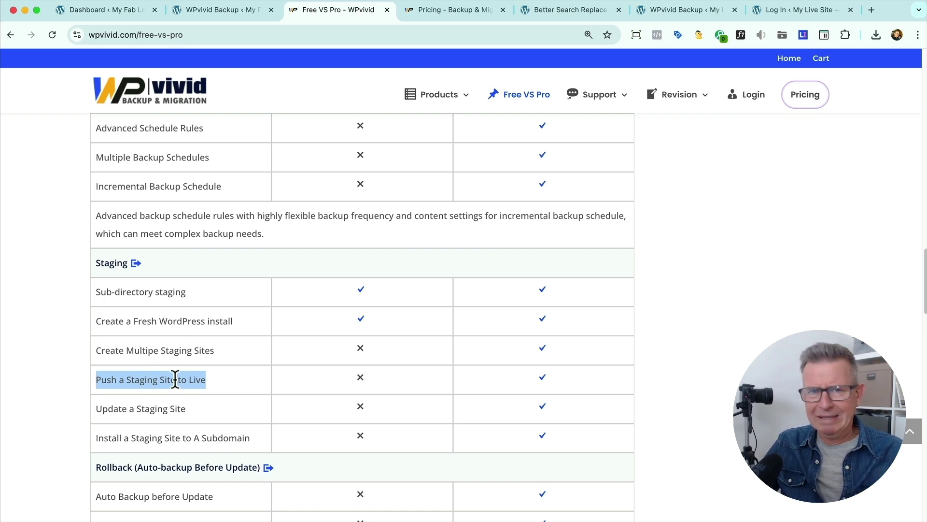
pyautogui.scroll(-5, 176, 380)
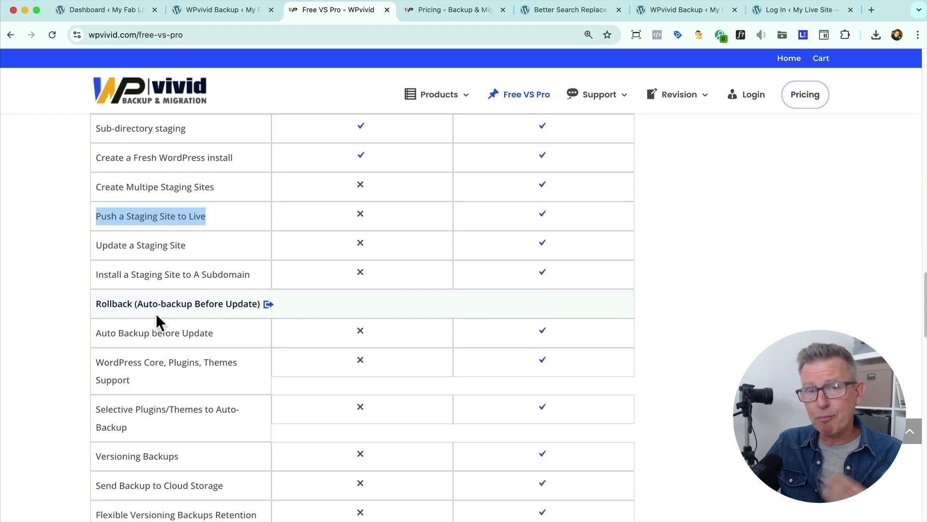
pyautogui.scroll(-3, 198, 360)
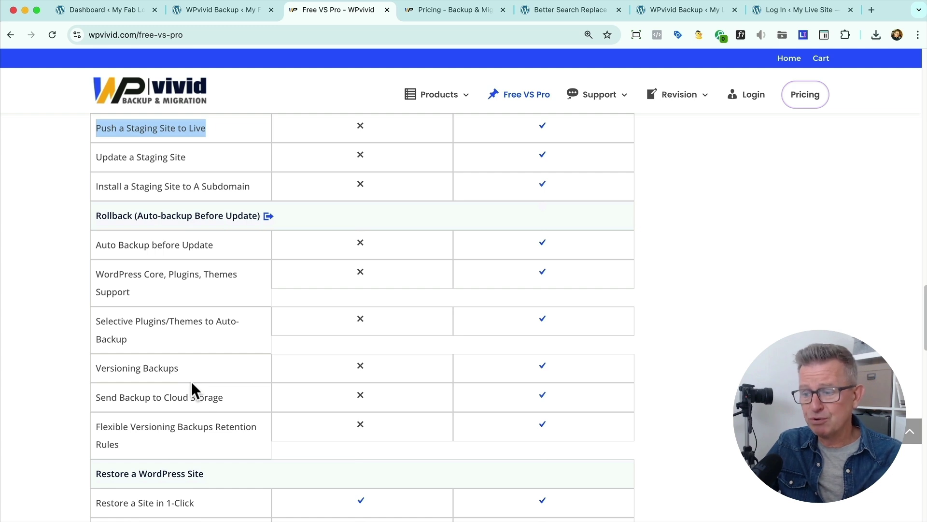
pyautogui.scroll(-5, 190, 381)
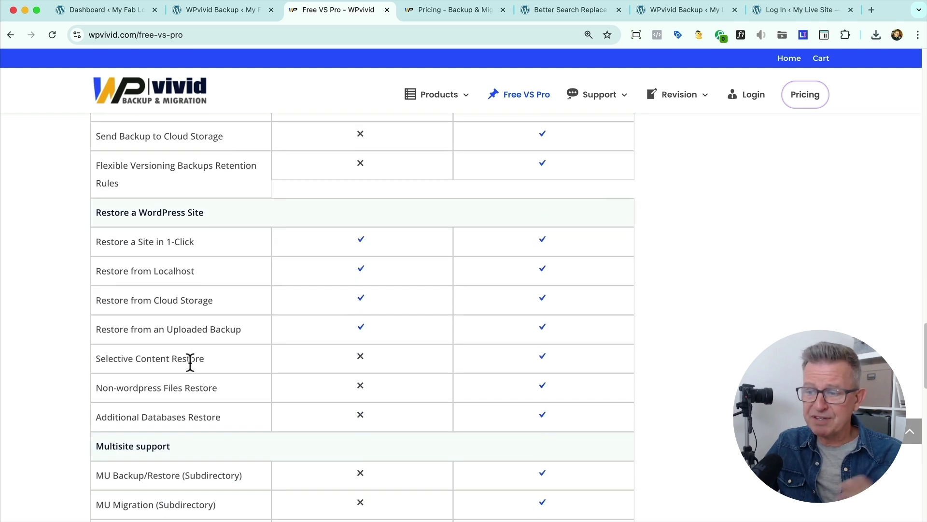
pyautogui.scroll(-4, 225, 365)
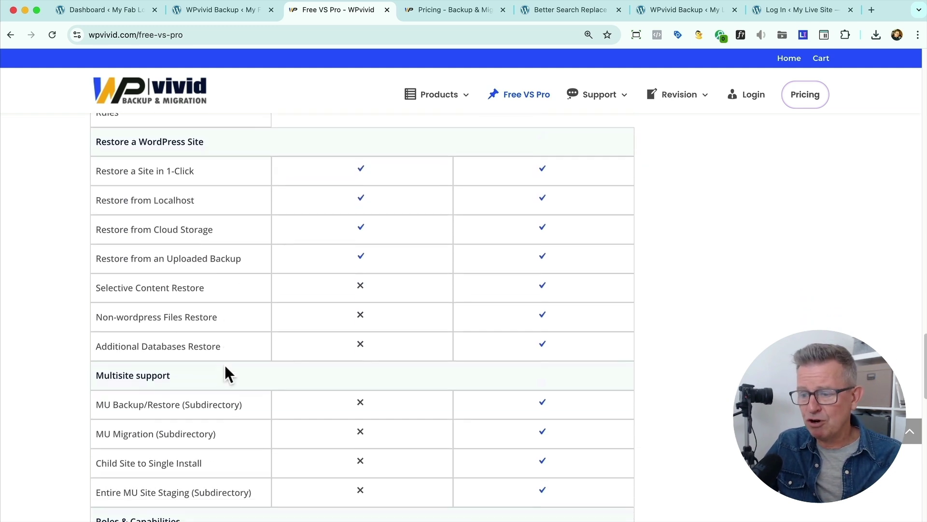
pyautogui.tripleClick(129, 278)
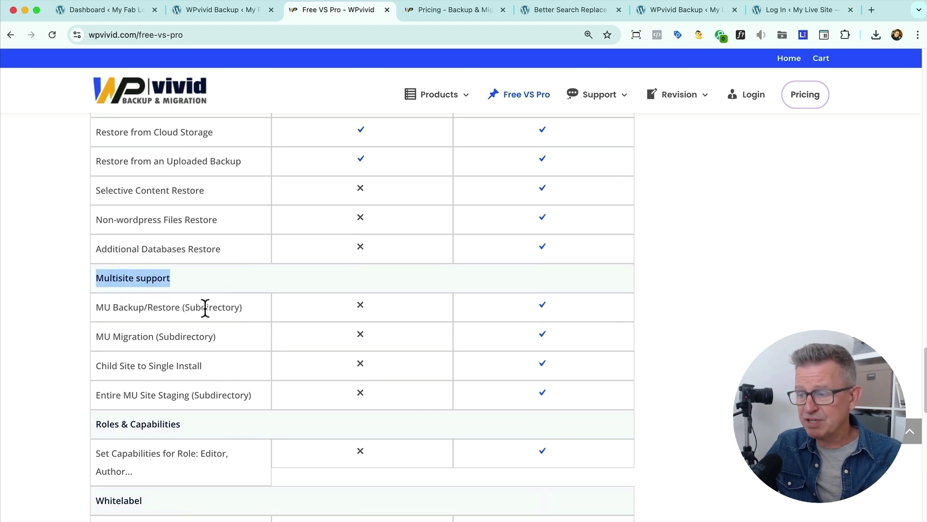
pyautogui.scroll(-2, 205, 308)
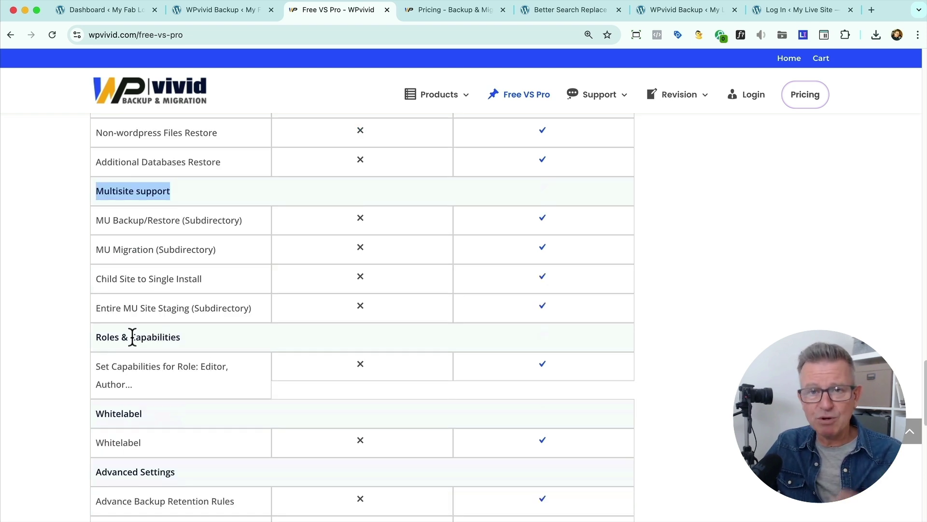
pyautogui.scroll(-1, 179, 345)
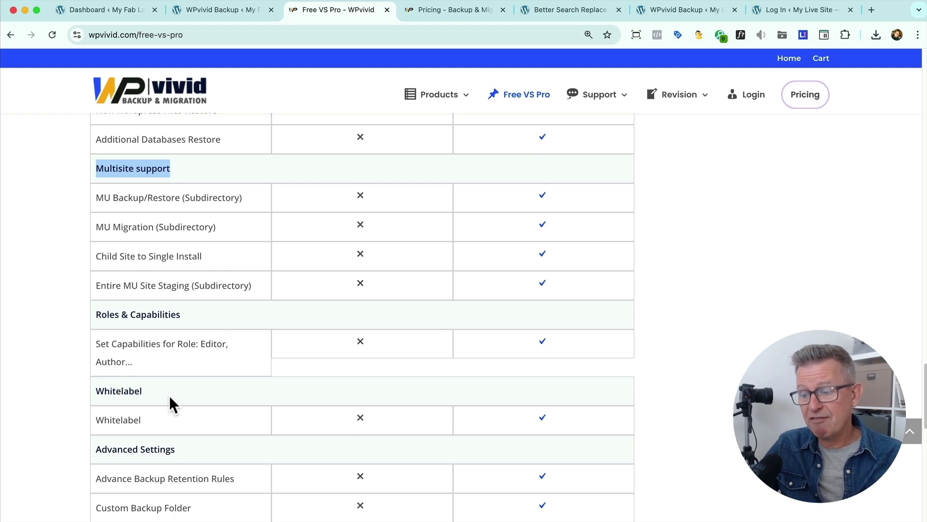
pyautogui.scroll(-5, 166, 392)
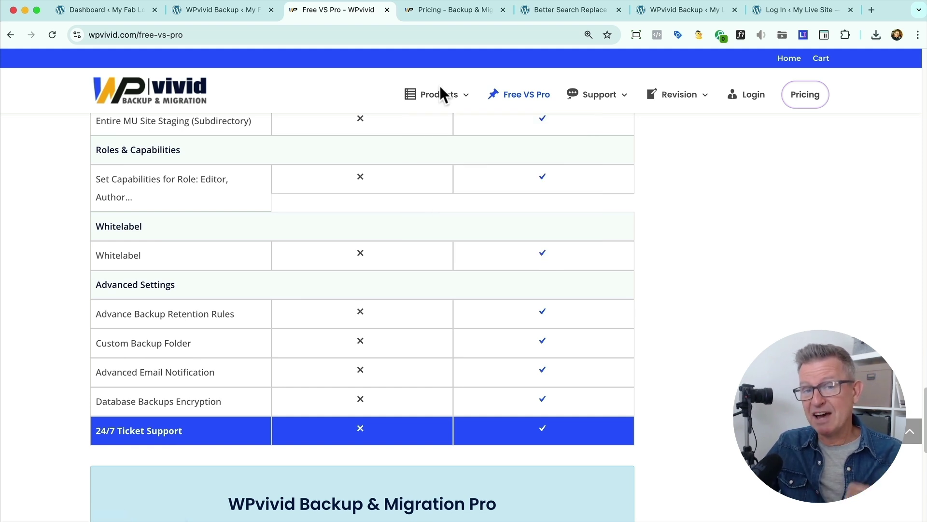
pyautogui.moveTo(434, 112)
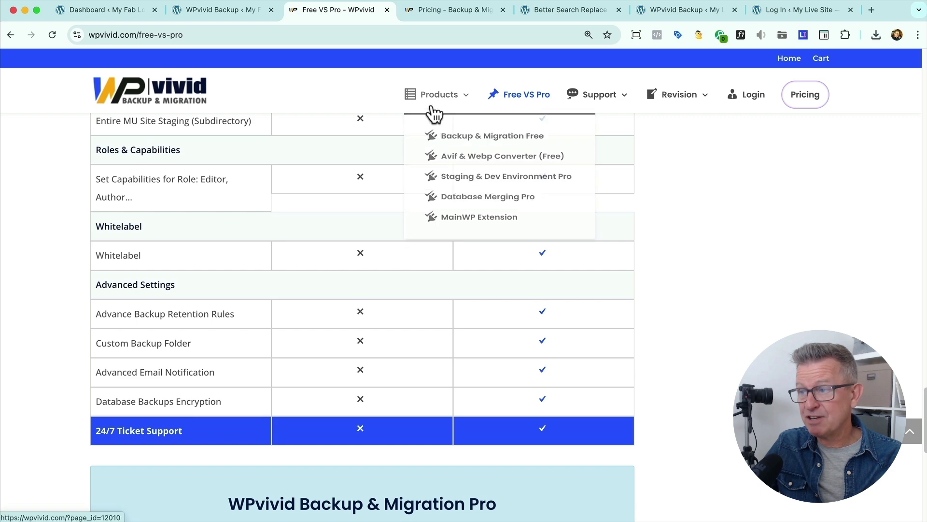
# Step: On the Pricing page, compare the yearly plans: Freelancer $69, Small Business $99, Ultimate $149, plus licence transfer terms
pyautogui.click(442, 9)
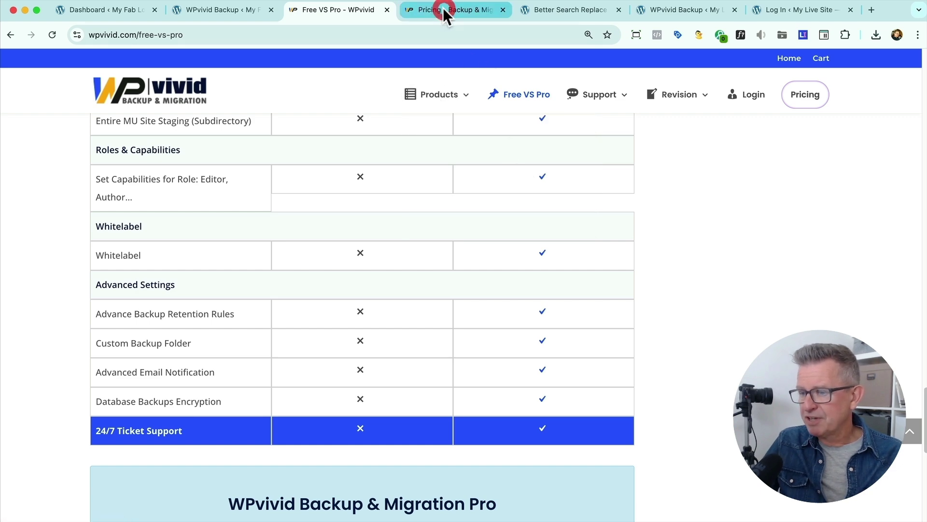
pyautogui.scroll(-7, 448, 160)
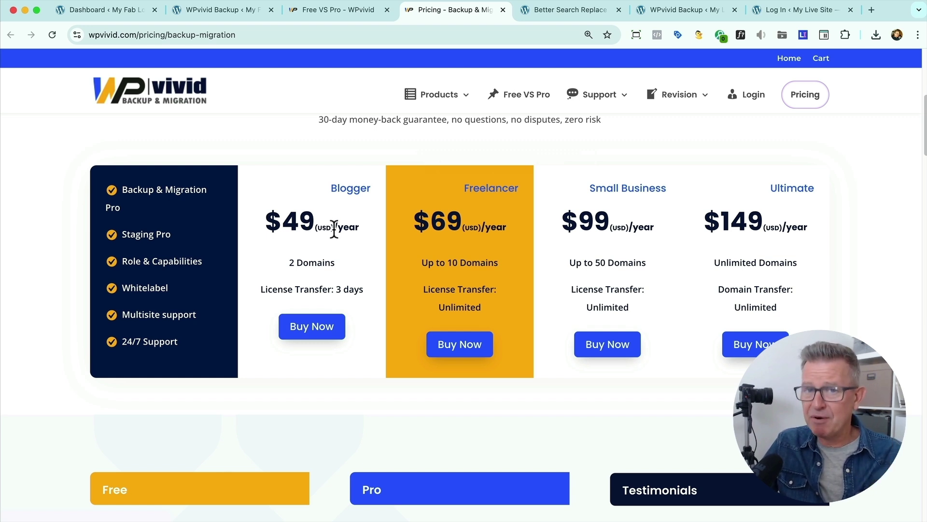
pyautogui.tripleClick(314, 288)
pyautogui.click(440, 222)
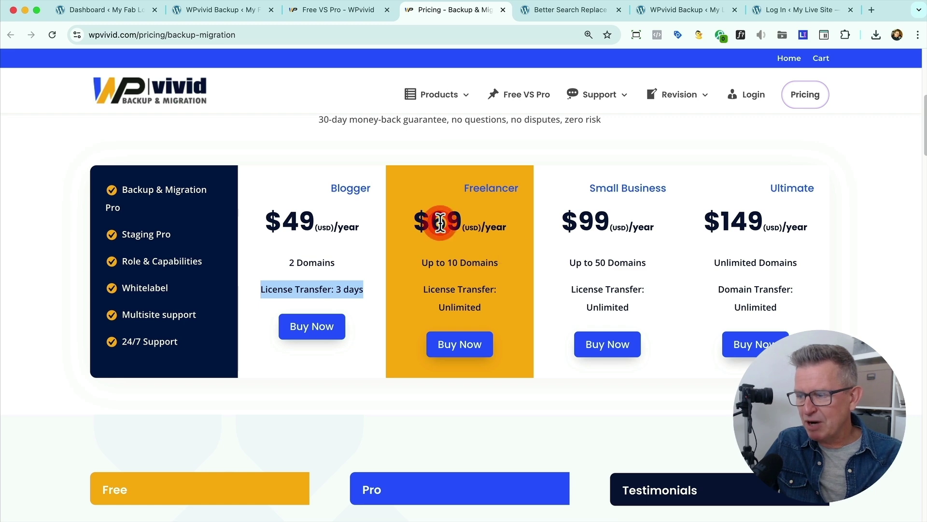
pyautogui.doubleClick(460, 307)
pyautogui.click(442, 234)
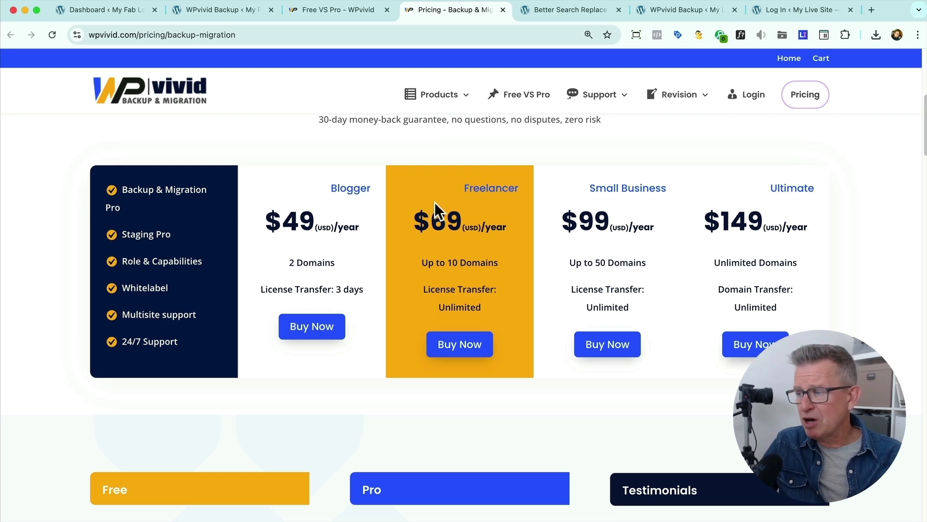
pyautogui.doubleClick(592, 218)
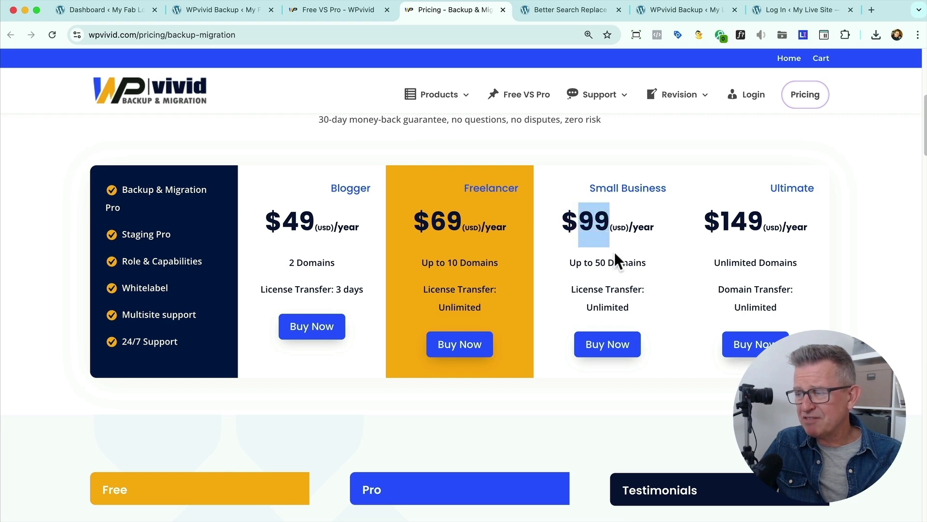
pyautogui.click(738, 224)
pyautogui.doubleClick(738, 225)
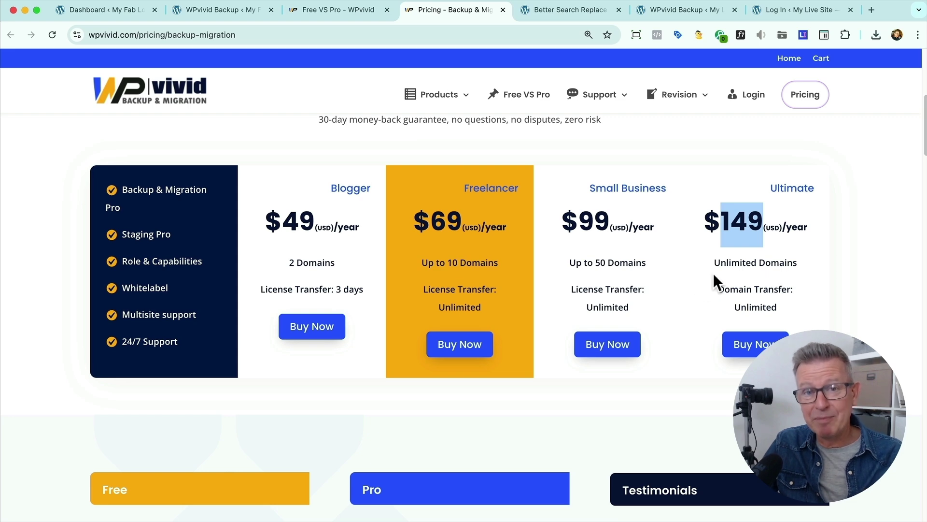
pyautogui.click(740, 221)
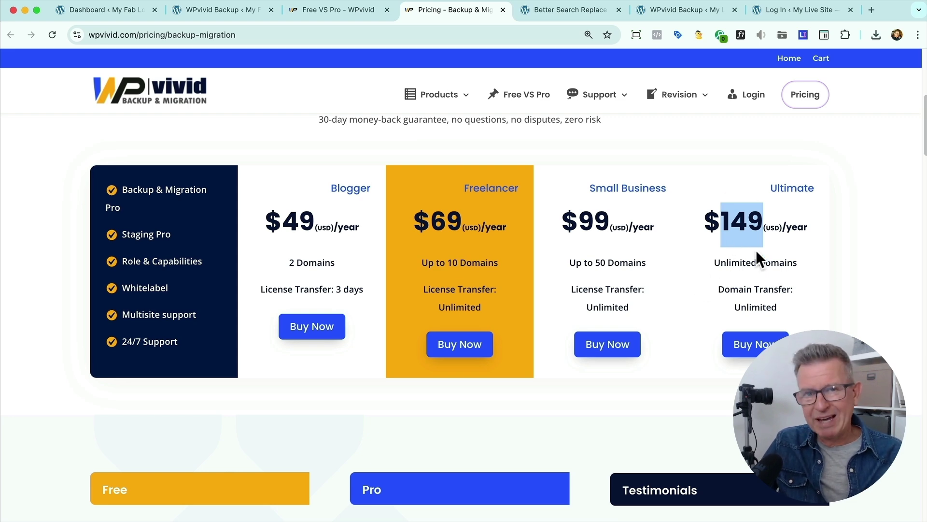
# Step: Switch the plans to Lifetime pricing and note the Ultimate lifetime price of $299
pyautogui.scroll(8, 685, 288)
pyautogui.scroll(-1, 535, 378)
pyautogui.click(534, 378)
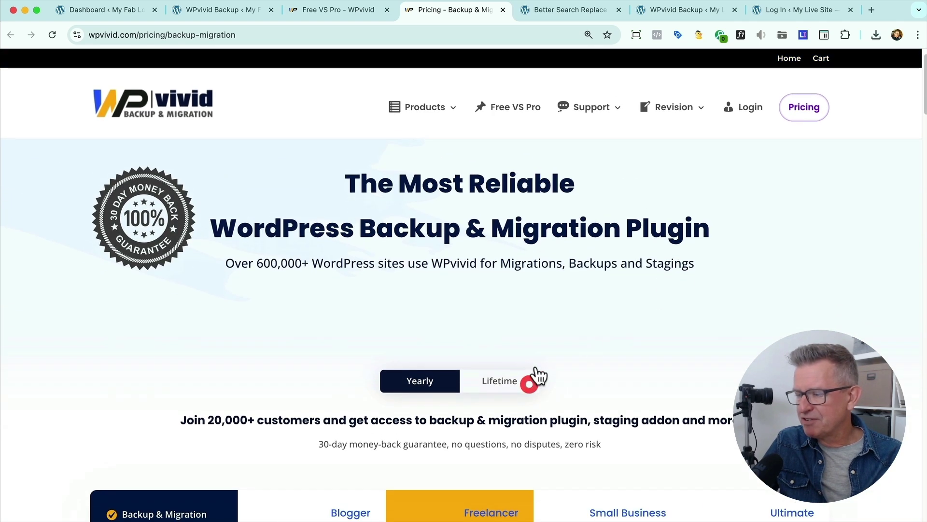
pyautogui.scroll(-5, 652, 336)
pyautogui.doubleClick(739, 313)
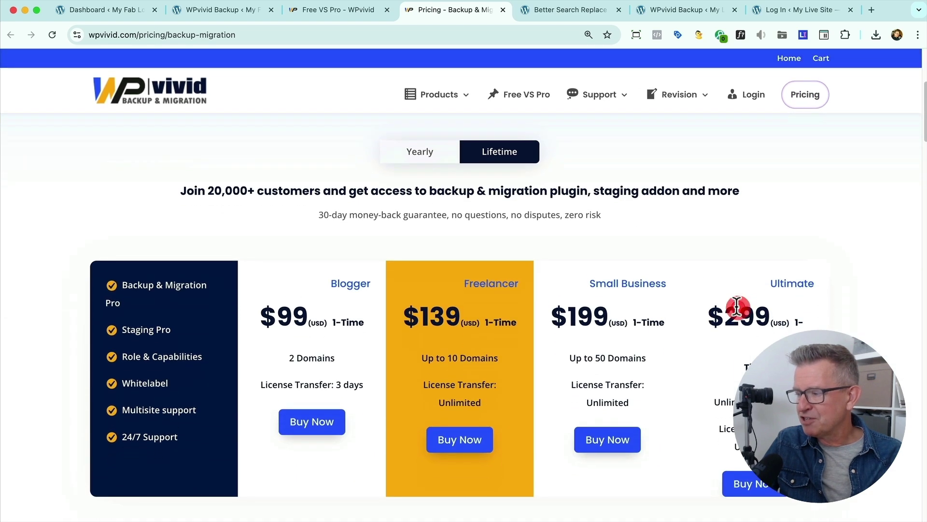